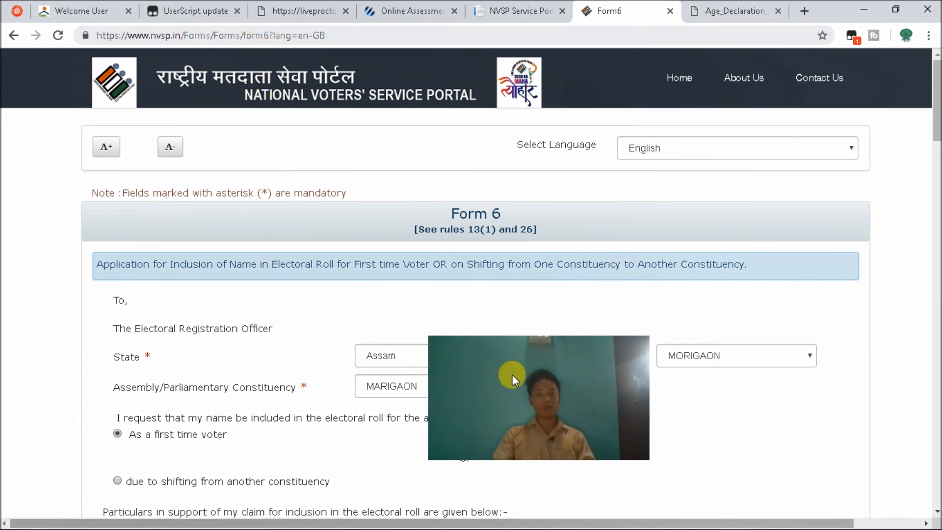
{"action": "left_click_drag", "start_coordinate": [541, 396], "coordinate": [851, 191]}
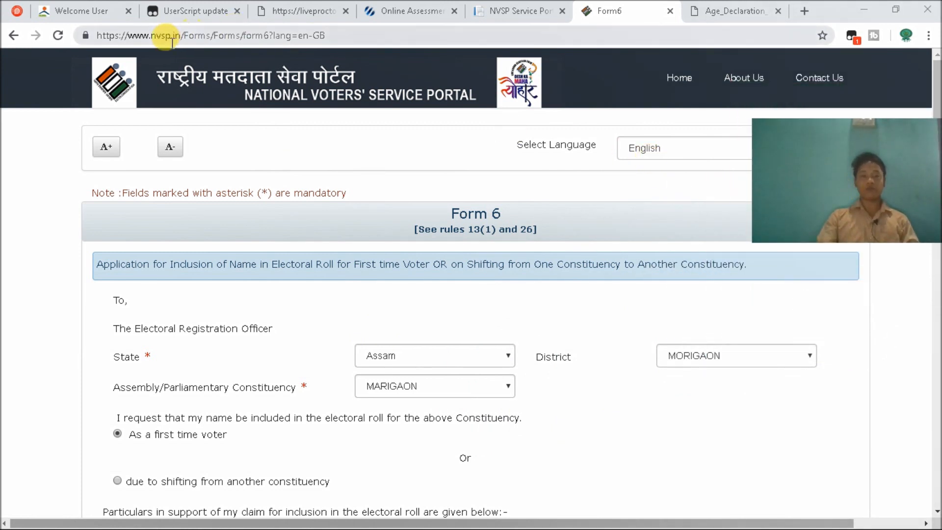
{"action": "left_click", "coordinate": [653, 149]}
{"action": "left_click", "coordinate": [652, 147]}
{"action": "left_click", "coordinate": [661, 150]}
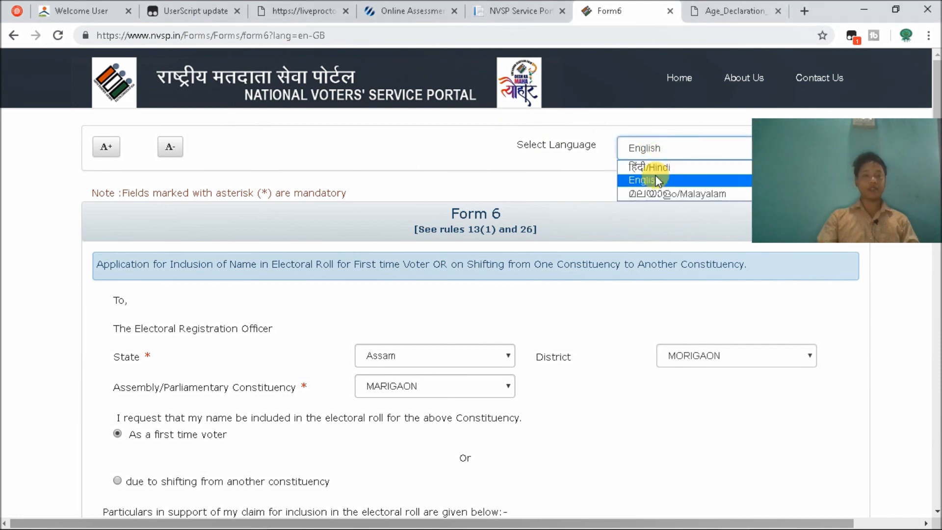
{"action": "left_click", "coordinate": [668, 150]}
{"action": "left_click", "coordinate": [657, 147]}
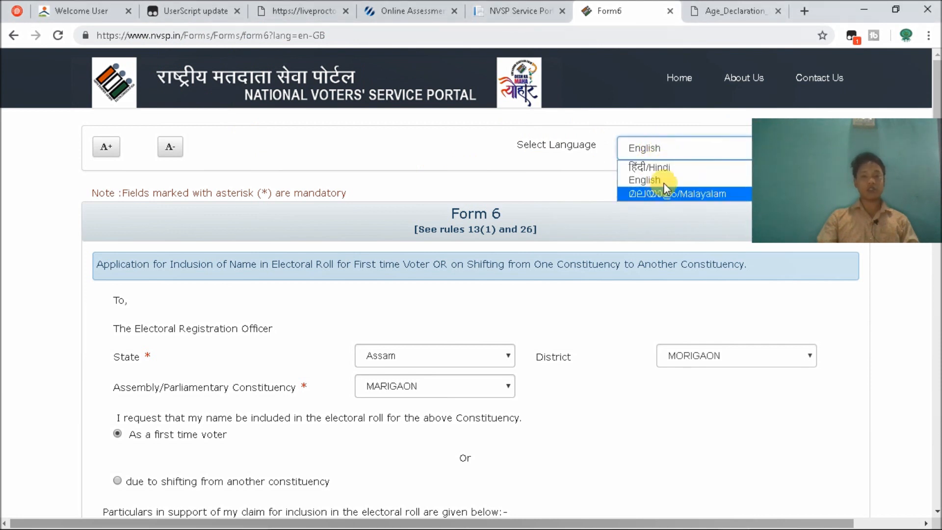
{"action": "left_click", "coordinate": [664, 146]}
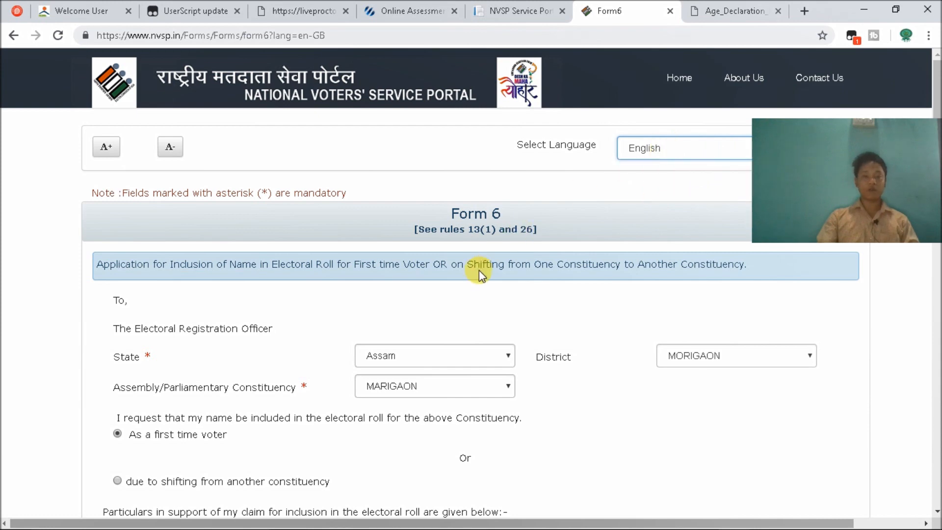
Refresh the Assamese transliteration of SUNIL by leaving the Name field for the Relative's Name field
{"action": "scroll", "coordinate": [471, 267], "scroll_direction": "down", "scroll_amount": 3}
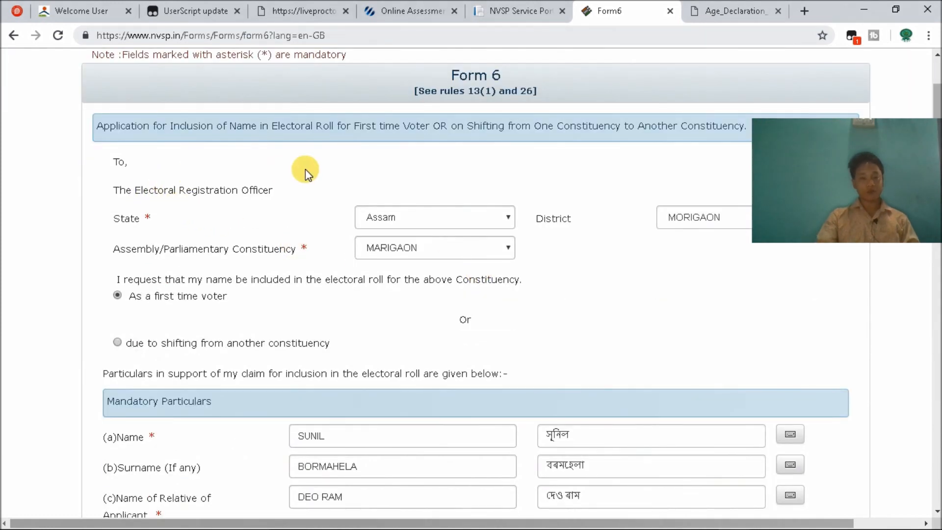
{"action": "scroll", "coordinate": [306, 169], "scroll_direction": "down", "scroll_amount": 1}
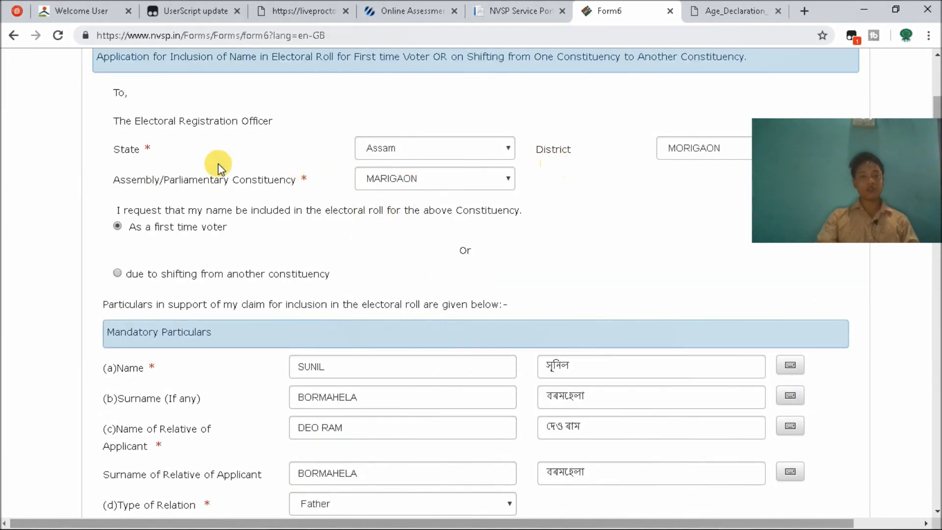
{"action": "scroll", "coordinate": [465, 194], "scroll_direction": "down", "scroll_amount": 2}
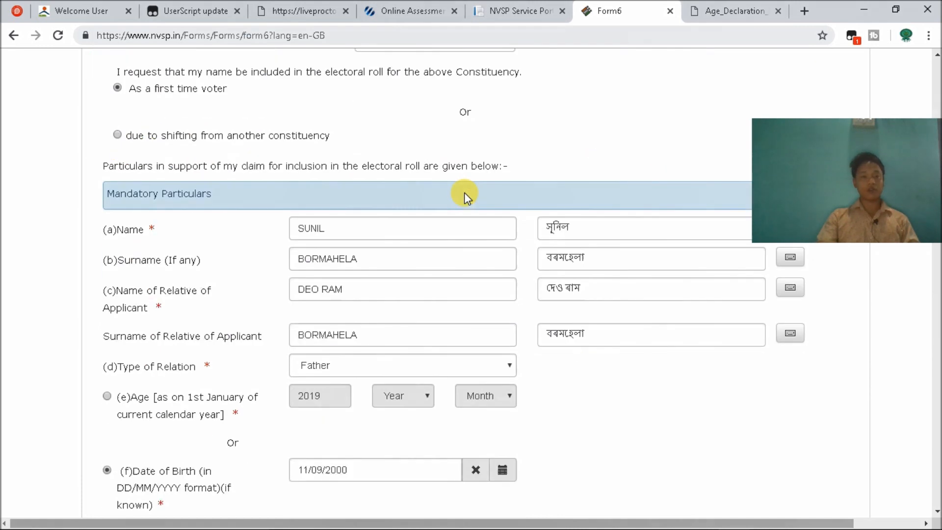
{"action": "scroll", "coordinate": [431, 179], "scroll_direction": "up", "scroll_amount": 1}
{"action": "scroll", "coordinate": [432, 122], "scroll_direction": "down", "scroll_amount": 3}
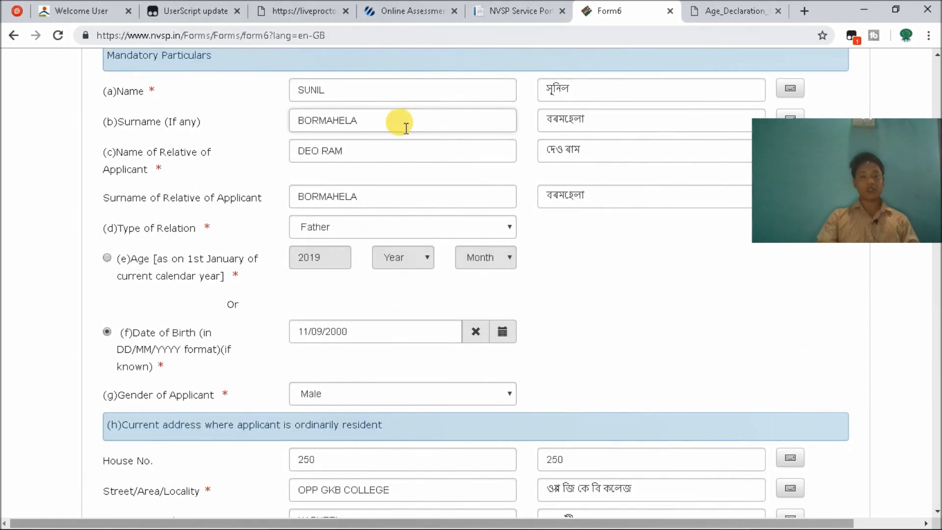
{"action": "left_click", "coordinate": [358, 93]}
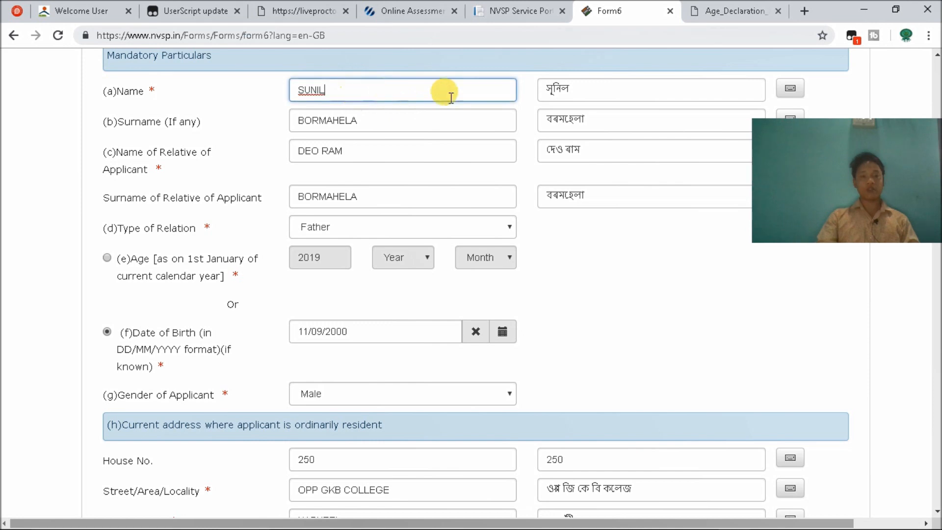
{"action": "left_click", "coordinate": [400, 151]}
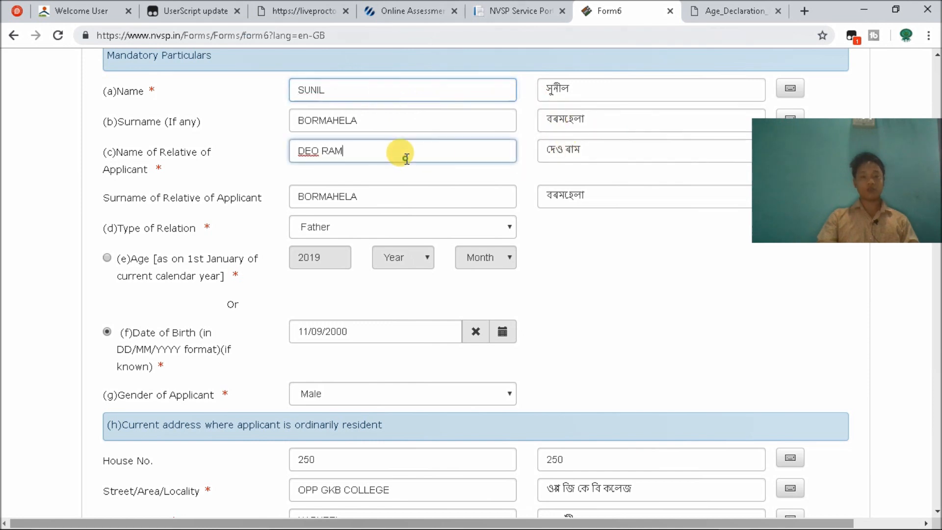
{"action": "scroll", "coordinate": [403, 155], "scroll_direction": "down", "scroll_amount": 1}
{"action": "scroll", "coordinate": [412, 234], "scroll_direction": "down", "scroll_amount": 2}
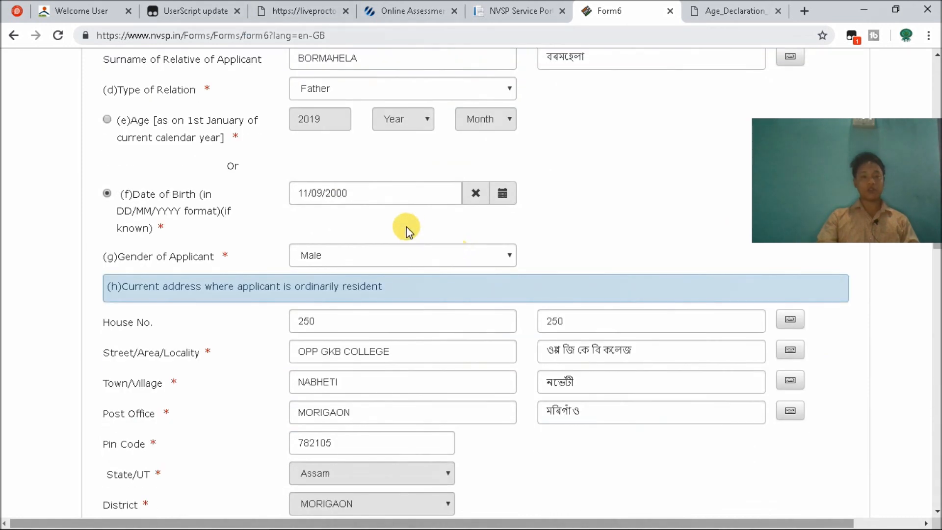
{"action": "scroll", "coordinate": [406, 227], "scroll_direction": "up", "scroll_amount": 3}
{"action": "scroll", "coordinate": [302, 186], "scroll_direction": "up", "scroll_amount": 3}
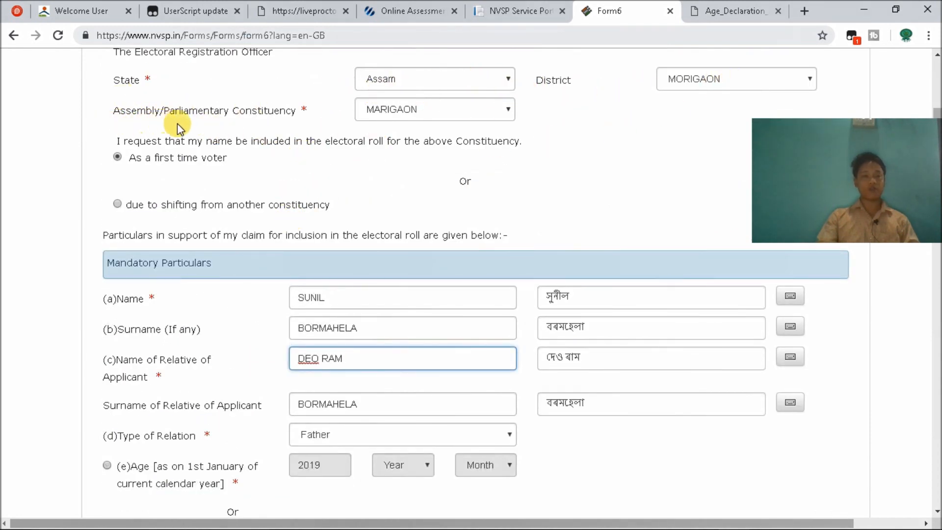
{"action": "scroll", "coordinate": [410, 141], "scroll_direction": "down", "scroll_amount": 1}
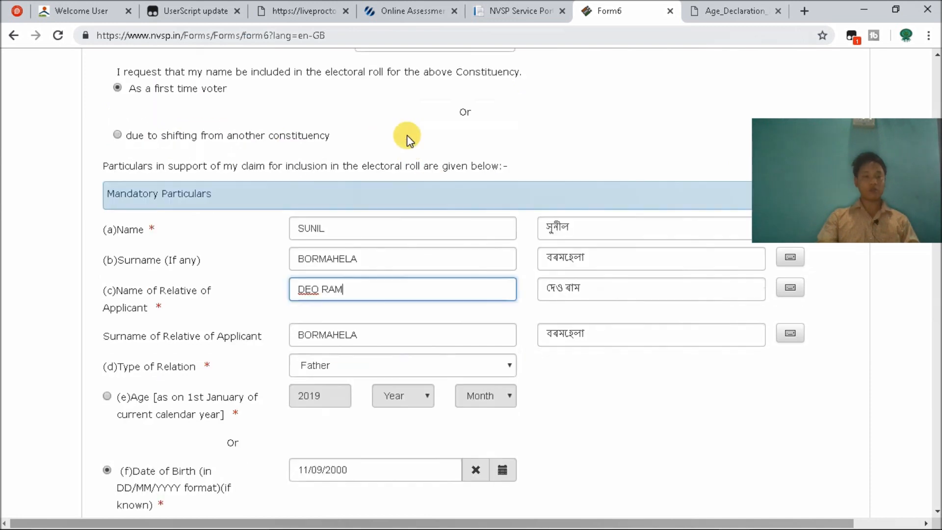
{"action": "left_click_drag", "start_coordinate": [135, 89], "coordinate": [248, 88]}
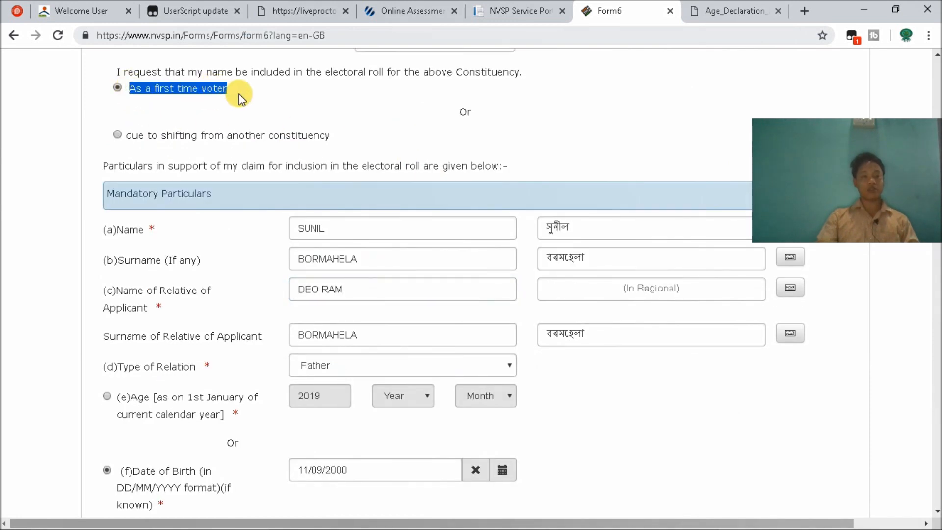
{"action": "left_click", "coordinate": [255, 96]}
{"action": "left_click_drag", "start_coordinate": [122, 132], "coordinate": [328, 136]}
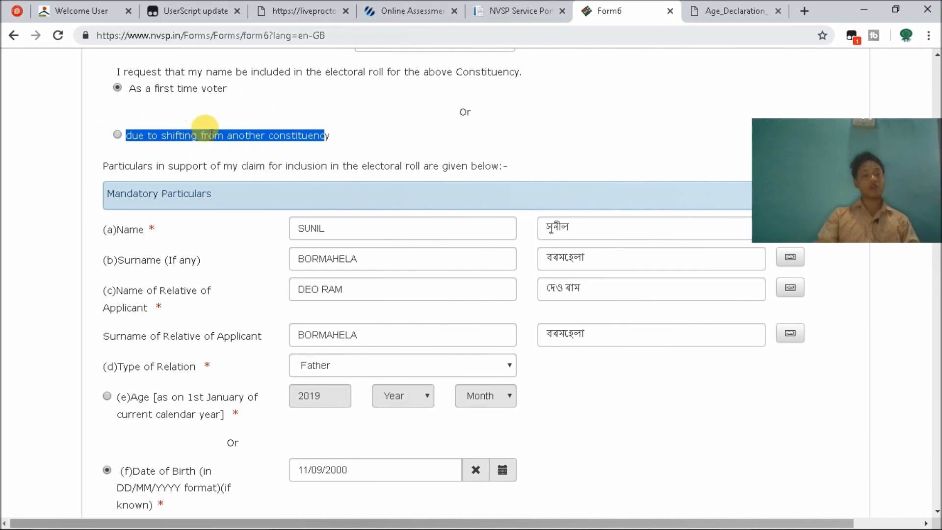
{"action": "left_click", "coordinate": [339, 137]}
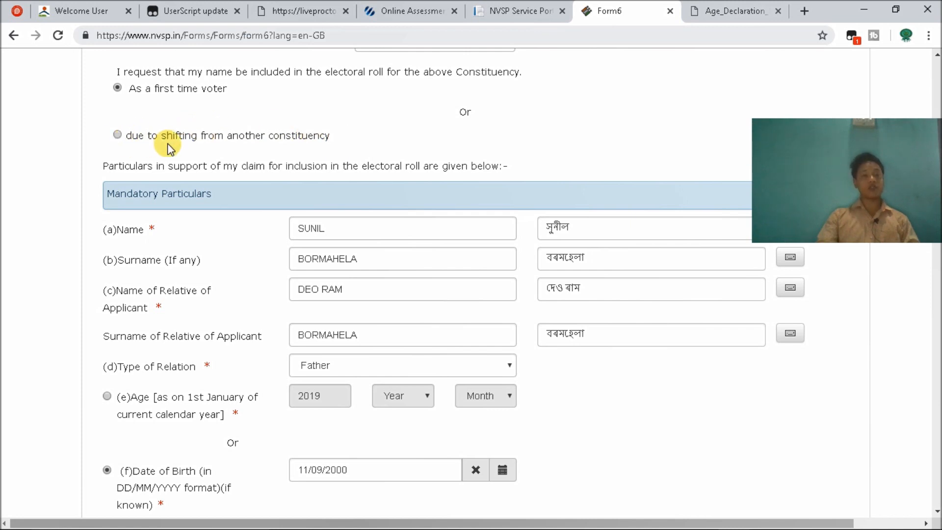
{"action": "left_click_drag", "start_coordinate": [131, 135], "coordinate": [317, 137]}
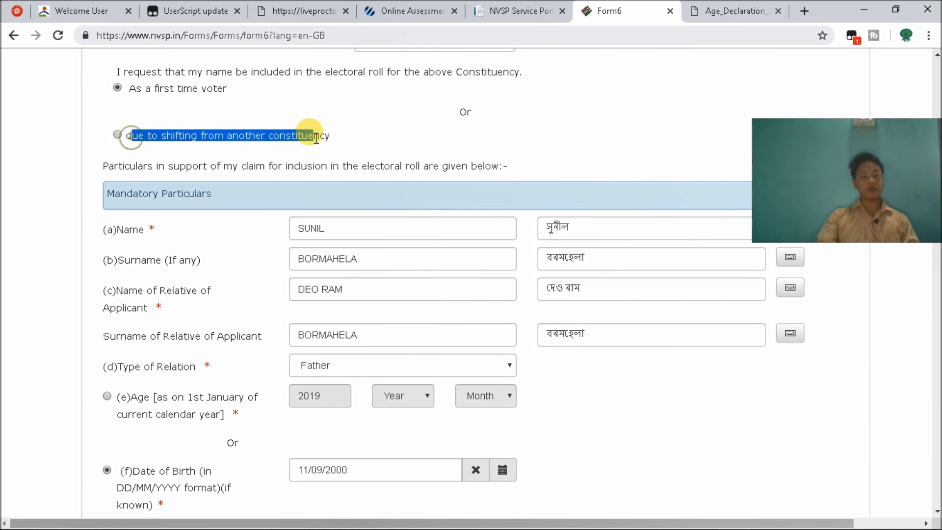
{"action": "left_click", "coordinate": [366, 137]}
{"action": "left_click_drag", "start_coordinate": [330, 136], "coordinate": [128, 139]}
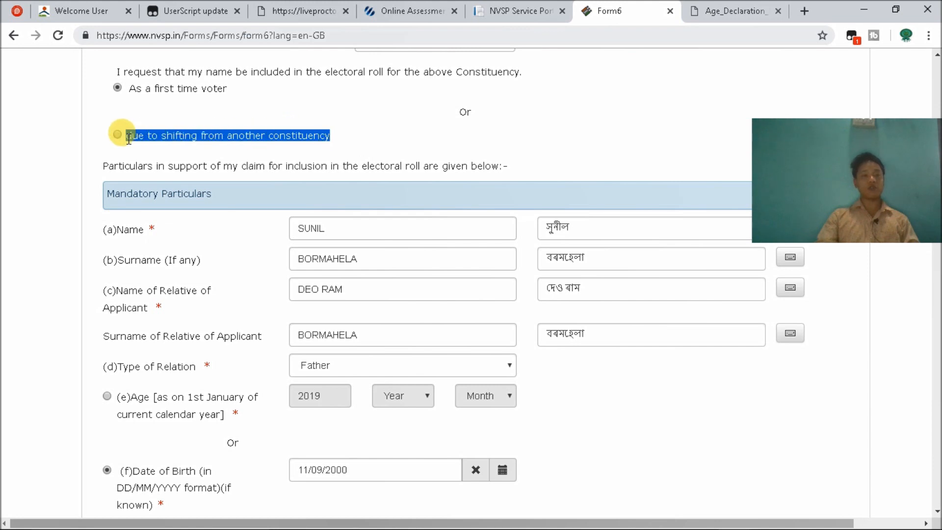
{"action": "left_click_drag", "start_coordinate": [330, 136], "coordinate": [279, 141]}
{"action": "left_click", "coordinate": [297, 137]}
{"action": "scroll", "coordinate": [301, 141], "scroll_direction": "down", "scroll_amount": 1}
{"action": "scroll", "coordinate": [310, 172], "scroll_direction": "down", "scroll_amount": 1}
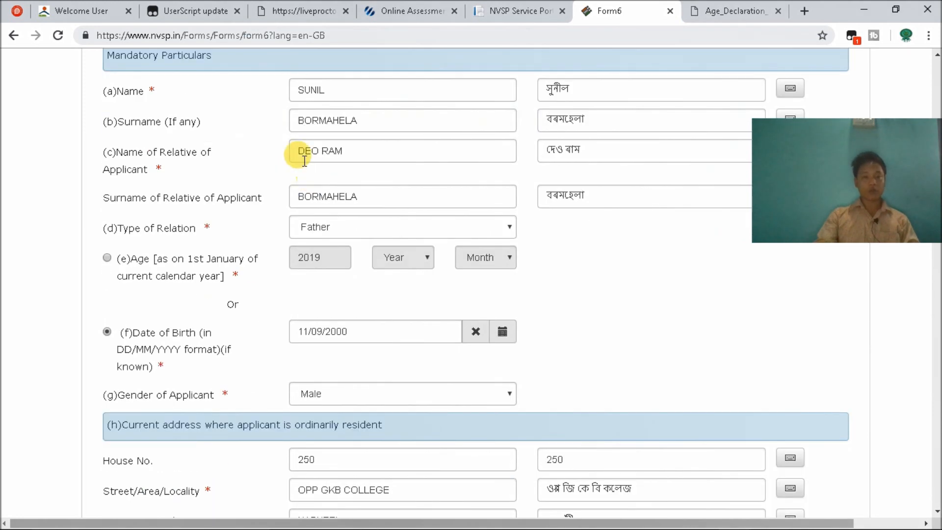
{"action": "scroll", "coordinate": [184, 92], "scroll_direction": "up", "scroll_amount": 1}
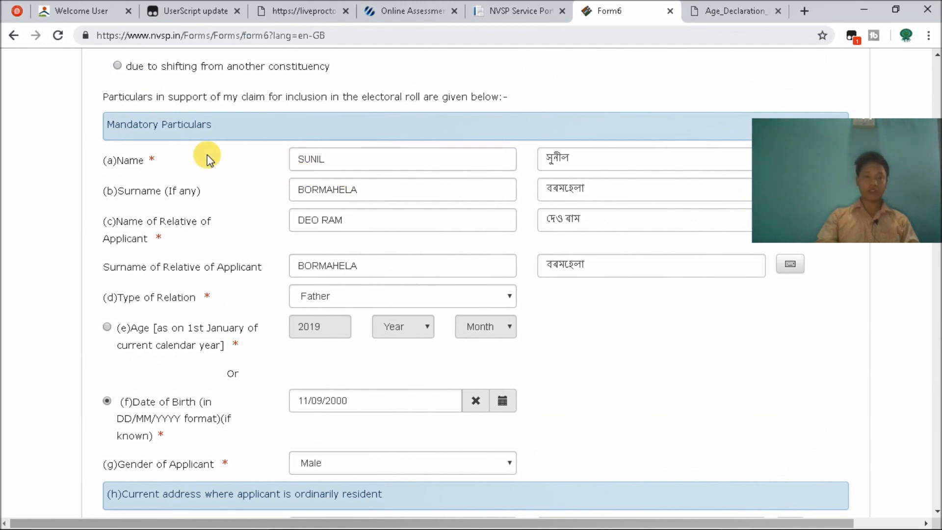
{"action": "double_click", "coordinate": [370, 193]}
{"action": "left_click", "coordinate": [244, 219]}
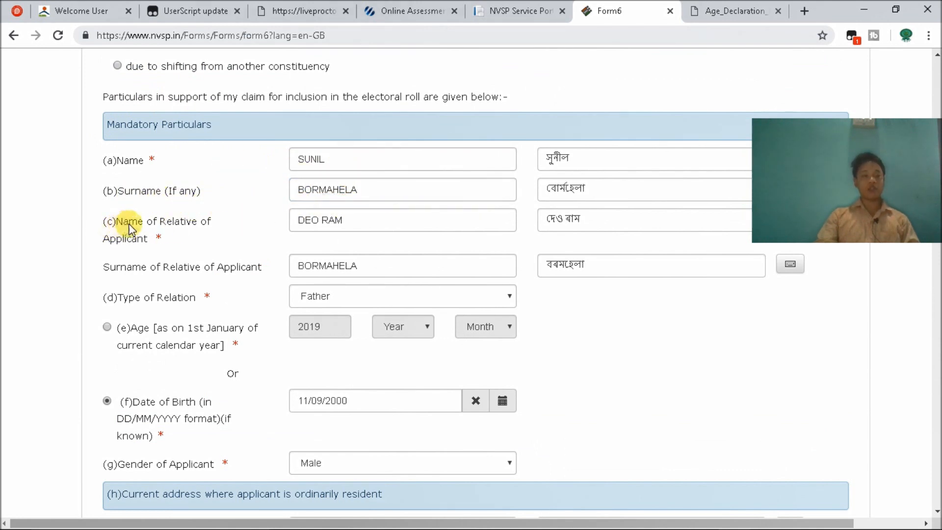
{"action": "left_click", "coordinate": [341, 225]}
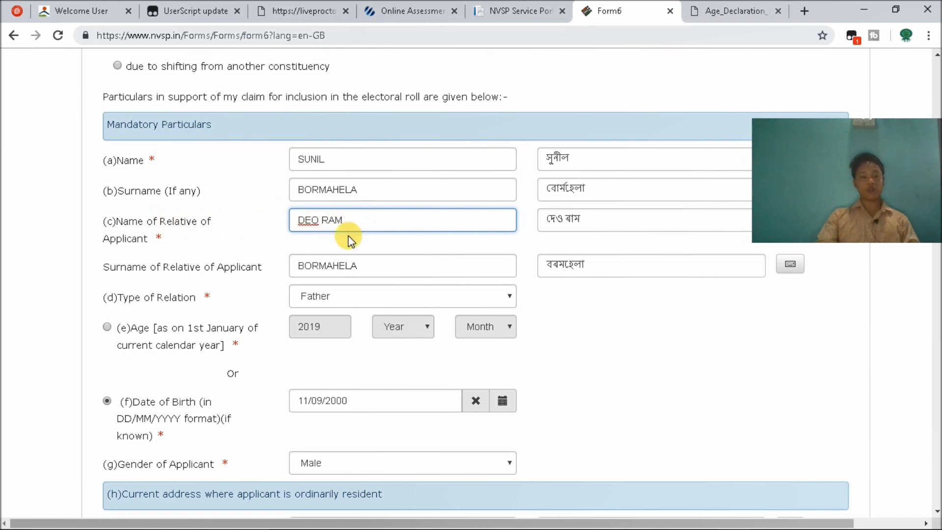
{"action": "left_click", "coordinate": [373, 271]}
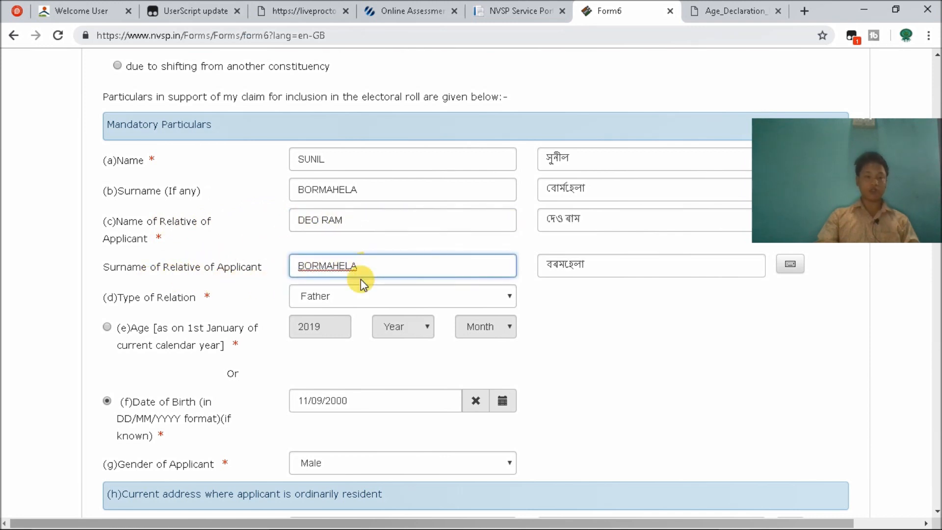
Set the Type of Relation dropdown to Father
{"action": "scroll", "coordinate": [362, 267], "scroll_direction": "down", "scroll_amount": 1}
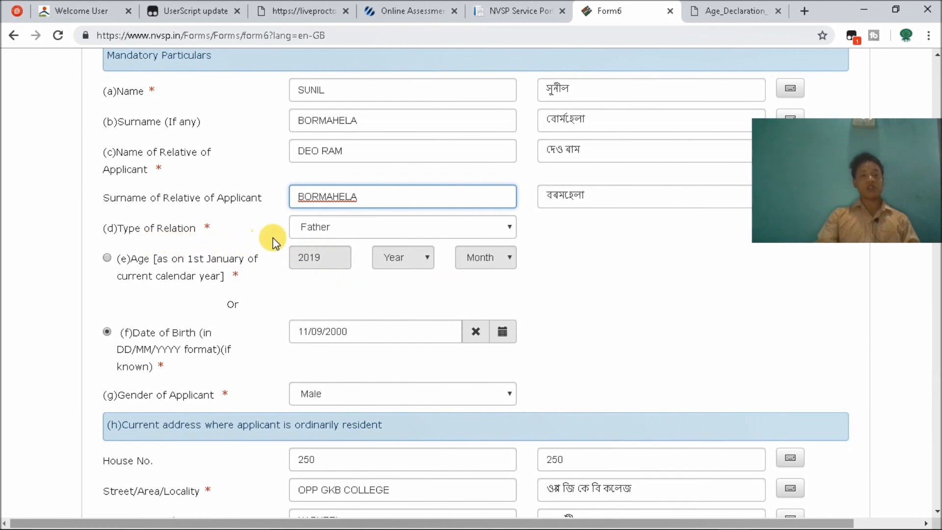
{"action": "scroll", "coordinate": [277, 241], "scroll_direction": "up", "scroll_amount": 2}
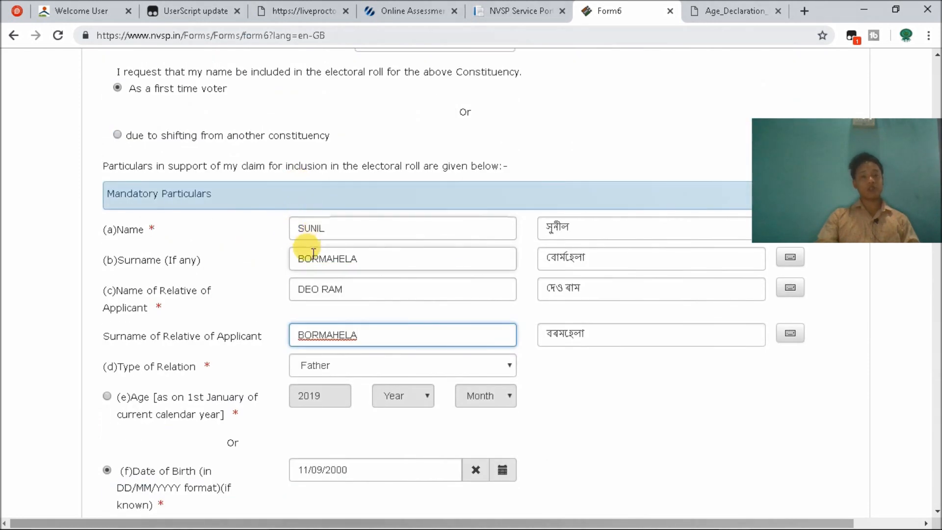
{"action": "scroll", "coordinate": [311, 265], "scroll_direction": "down", "scroll_amount": 2}
{"action": "left_click", "coordinate": [336, 229]}
{"action": "left_click", "coordinate": [337, 228]}
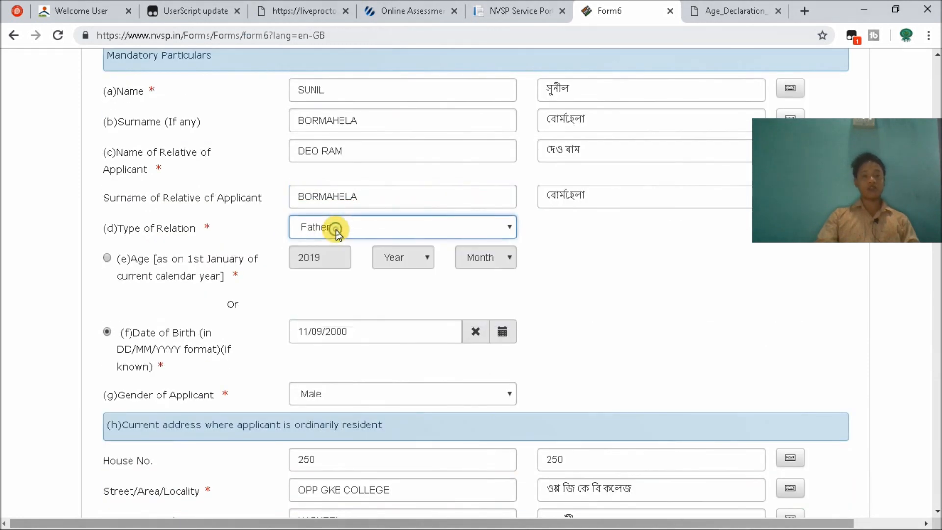
{"action": "left_click", "coordinate": [346, 229]}
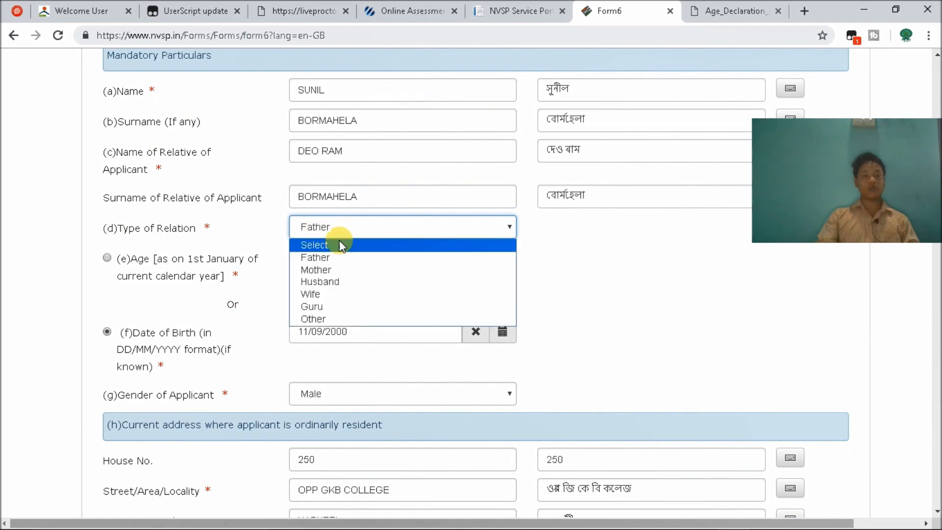
{"action": "left_click", "coordinate": [322, 258]}
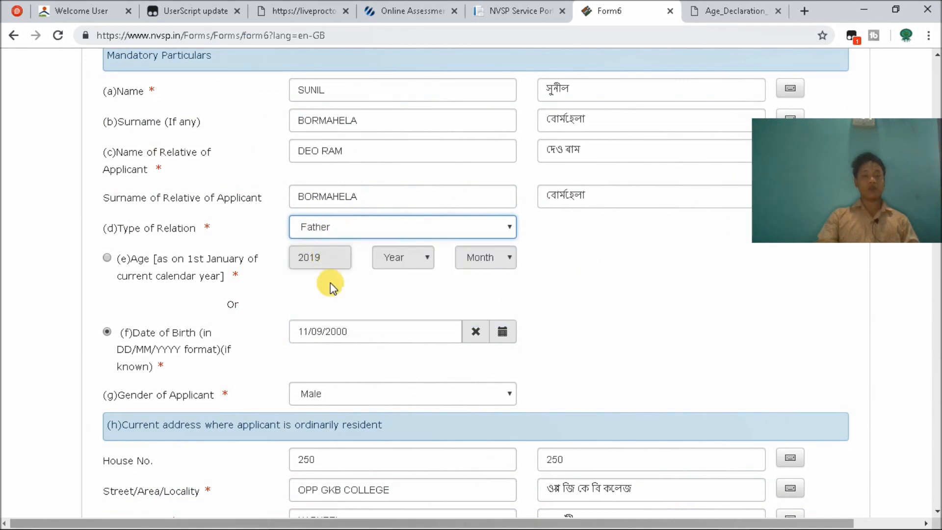
{"action": "scroll", "coordinate": [300, 309], "scroll_direction": "down", "scroll_amount": 1}
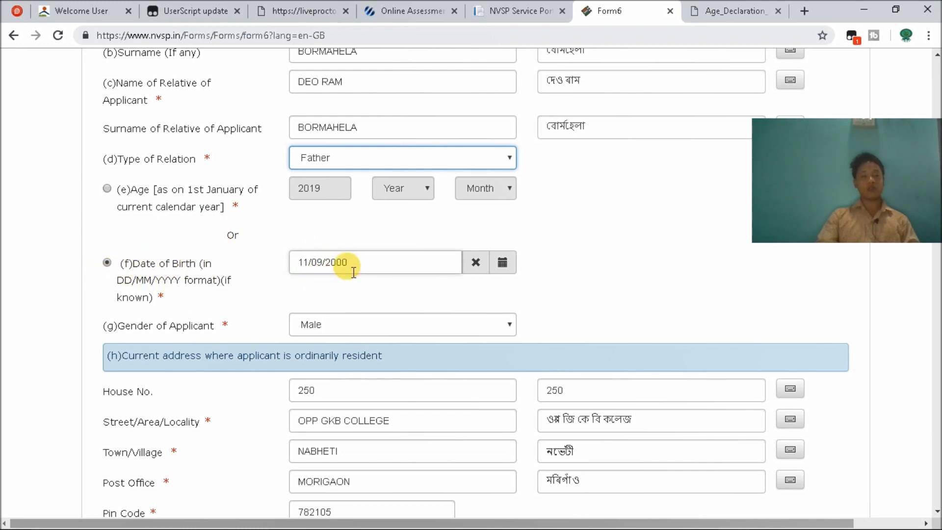
{"action": "scroll", "coordinate": [354, 273], "scroll_direction": "down", "scroll_amount": 3}
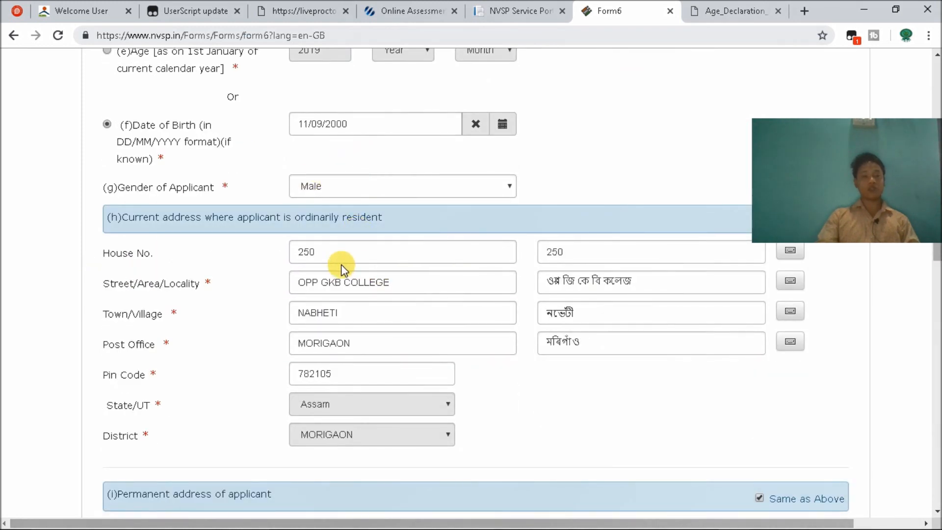
{"action": "scroll", "coordinate": [294, 235], "scroll_direction": "down", "scroll_amount": 2}
{"action": "scroll", "coordinate": [574, 240], "scroll_direction": "down", "scroll_amount": 3}
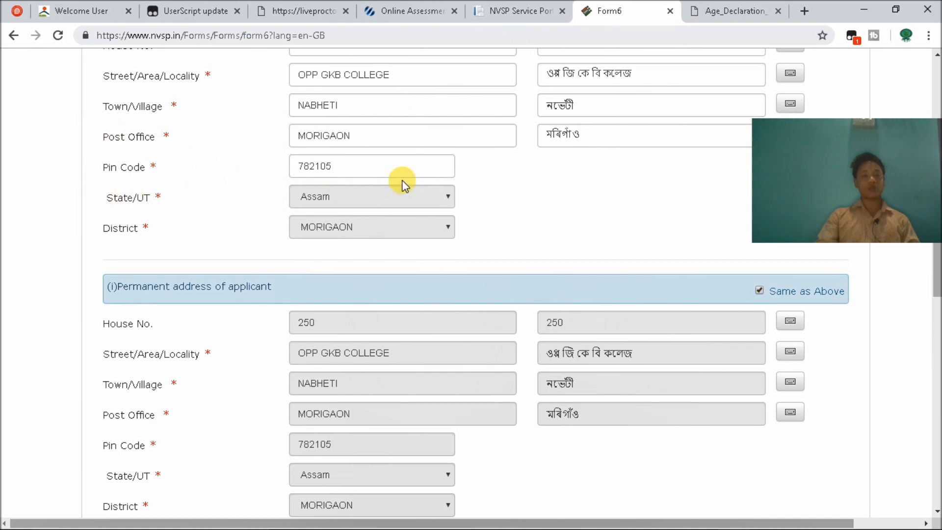
{"action": "scroll", "coordinate": [359, 250], "scroll_direction": "down", "scroll_amount": 3}
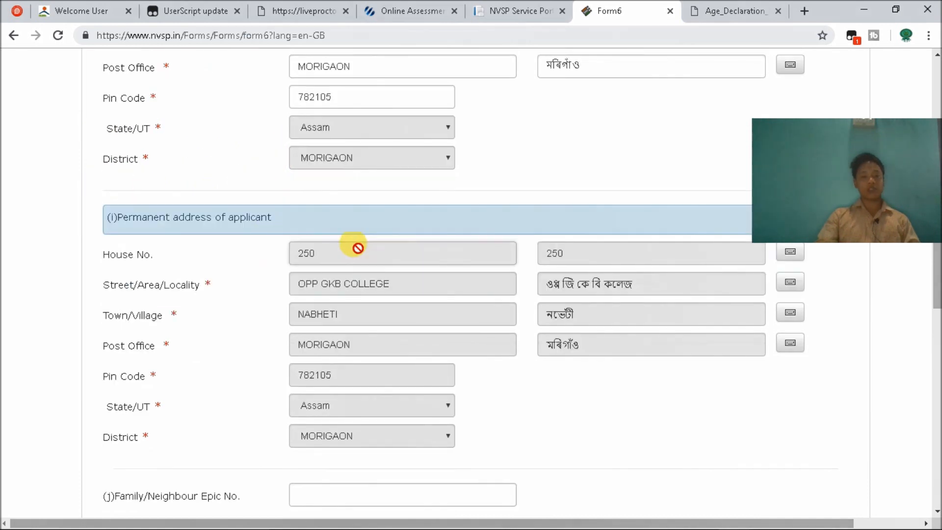
{"action": "scroll", "coordinate": [358, 252], "scroll_direction": "up", "scroll_amount": 3}
{"action": "scroll", "coordinate": [153, 200], "scroll_direction": "up", "scroll_amount": 3}
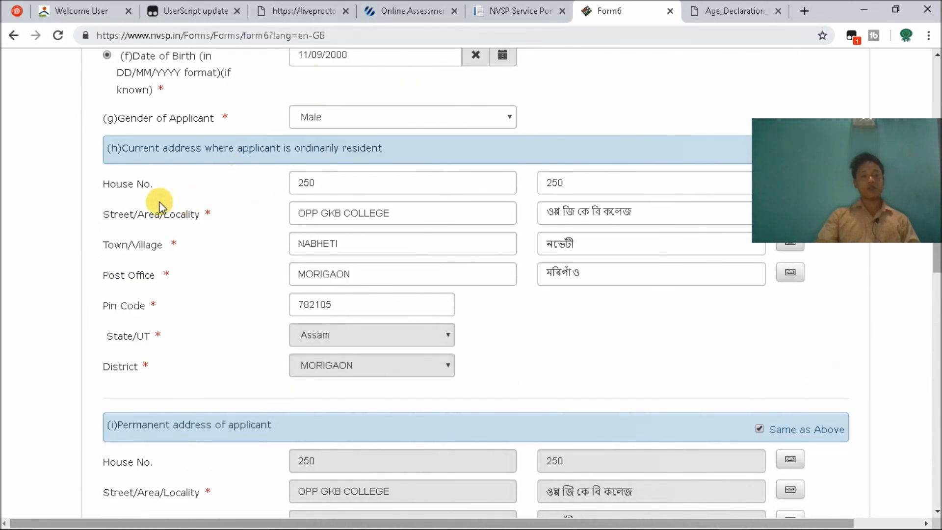
{"action": "scroll", "coordinate": [311, 280], "scroll_direction": "down", "scroll_amount": 3}
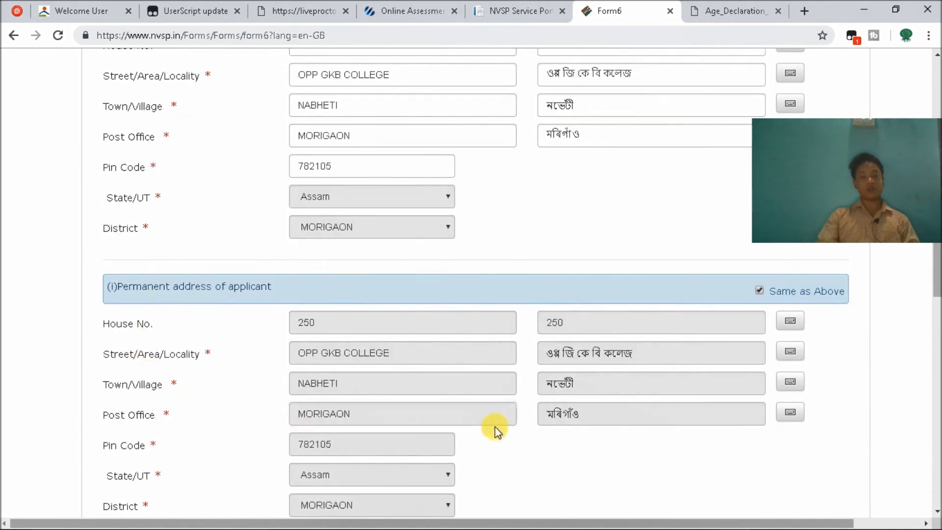
{"action": "scroll", "coordinate": [395, 322], "scroll_direction": "down", "scroll_amount": 6}
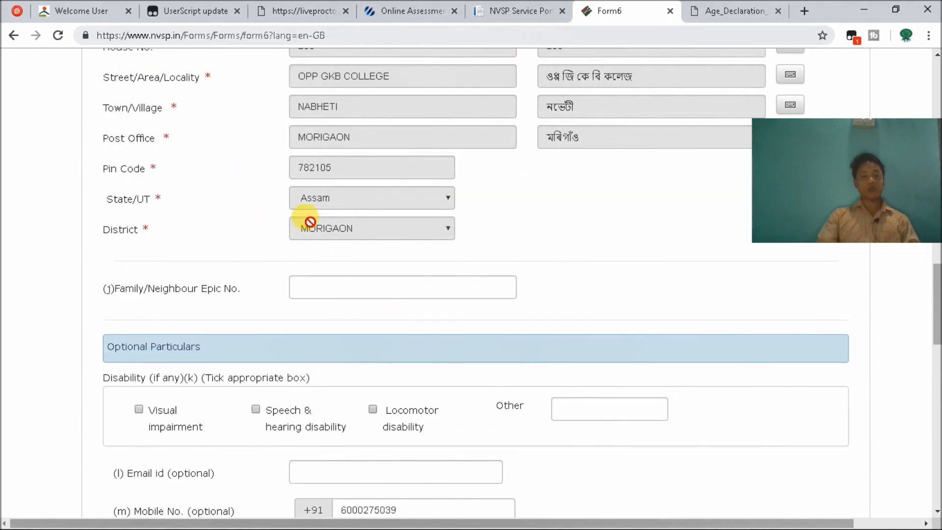
{"action": "scroll", "coordinate": [310, 221], "scroll_direction": "up", "scroll_amount": 7}
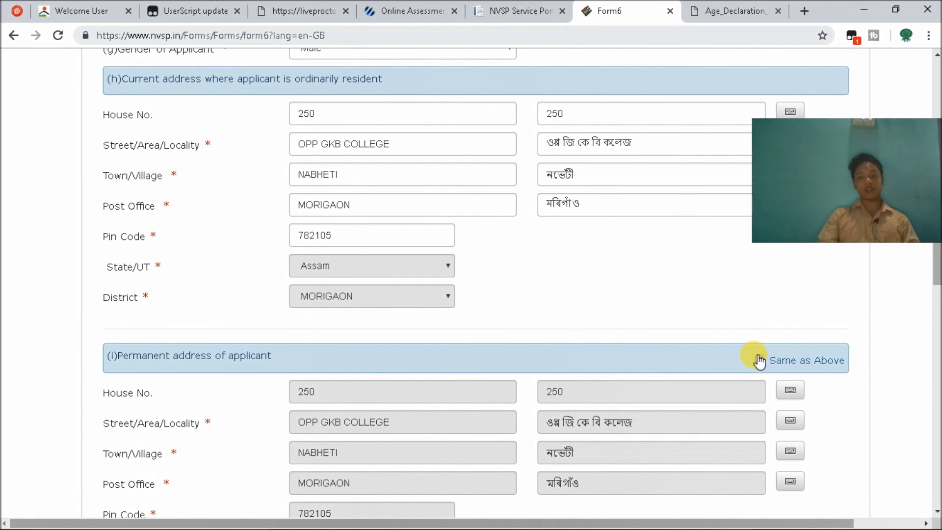
{"action": "left_click", "coordinate": [760, 361]}
{"action": "left_click", "coordinate": [760, 361]}
{"action": "scroll", "coordinate": [593, 357], "scroll_direction": "down", "scroll_amount": 6}
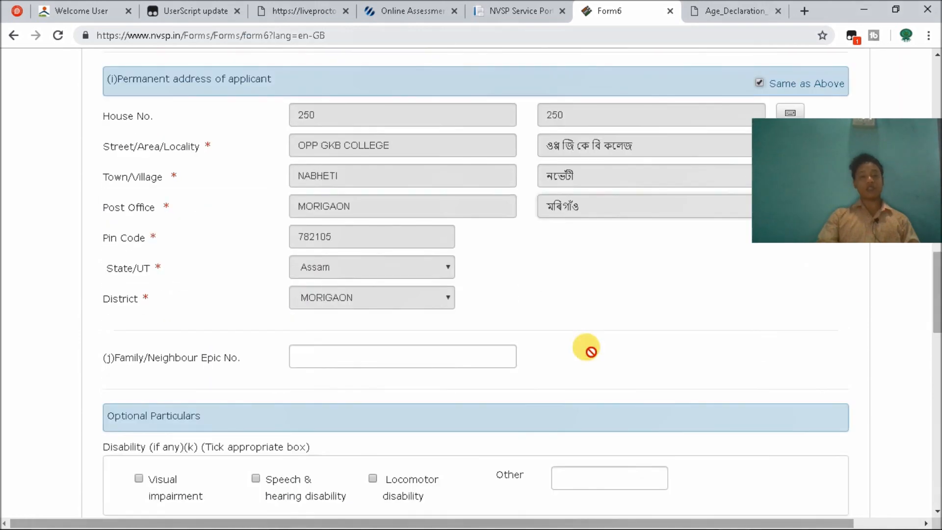
{"action": "scroll", "coordinate": [589, 351], "scroll_direction": "down", "scroll_amount": 6}
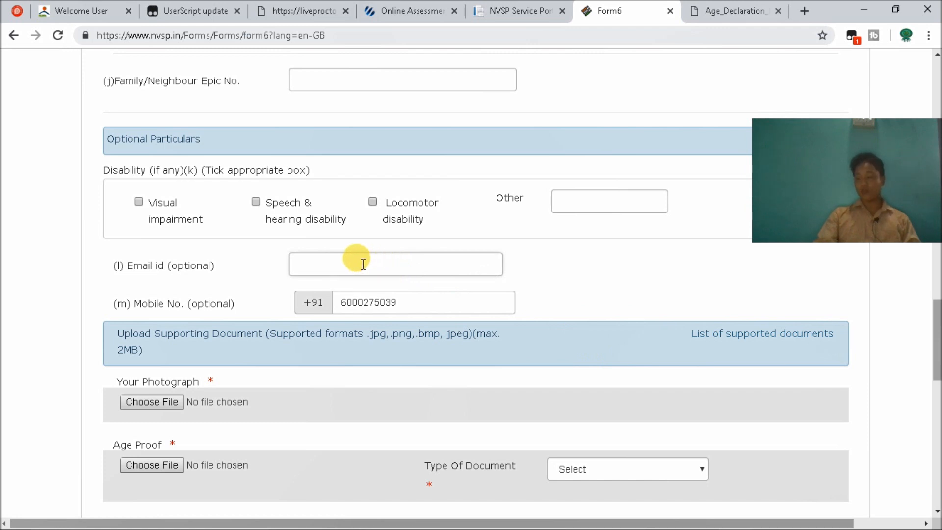
{"action": "left_click", "coordinate": [348, 260]}
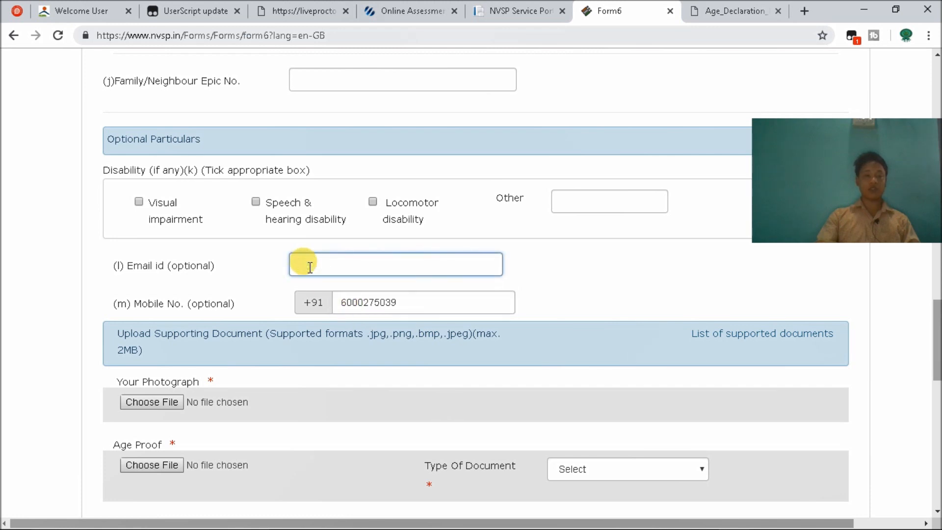
{"action": "scroll", "coordinate": [310, 268], "scroll_direction": "down", "scroll_amount": 2}
{"action": "left_click", "coordinate": [379, 239]}
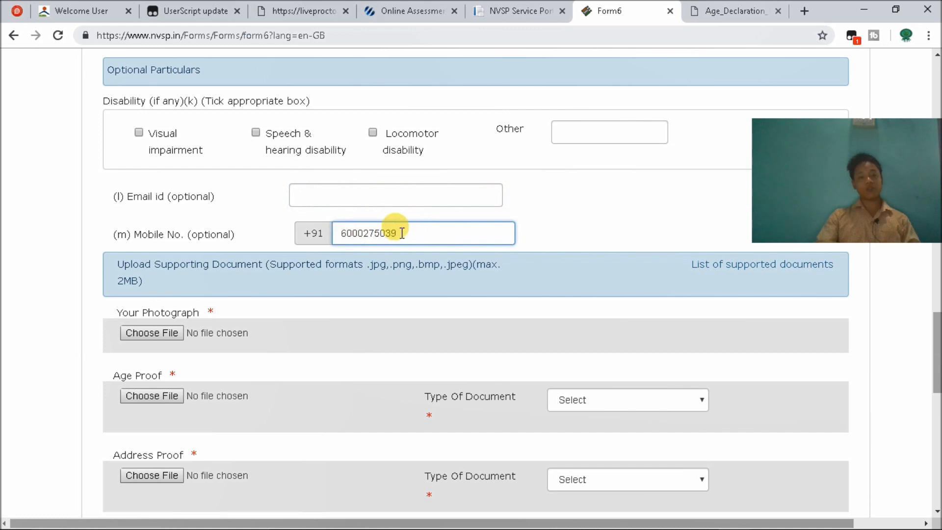
{"action": "scroll", "coordinate": [401, 233], "scroll_direction": "down", "scroll_amount": 1}
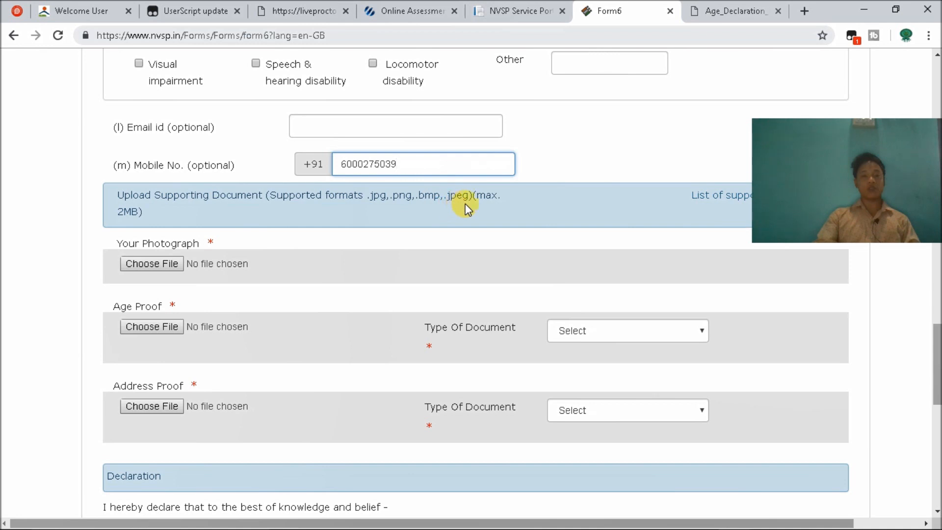
{"action": "scroll", "coordinate": [504, 206], "scroll_direction": "down", "scroll_amount": 1}
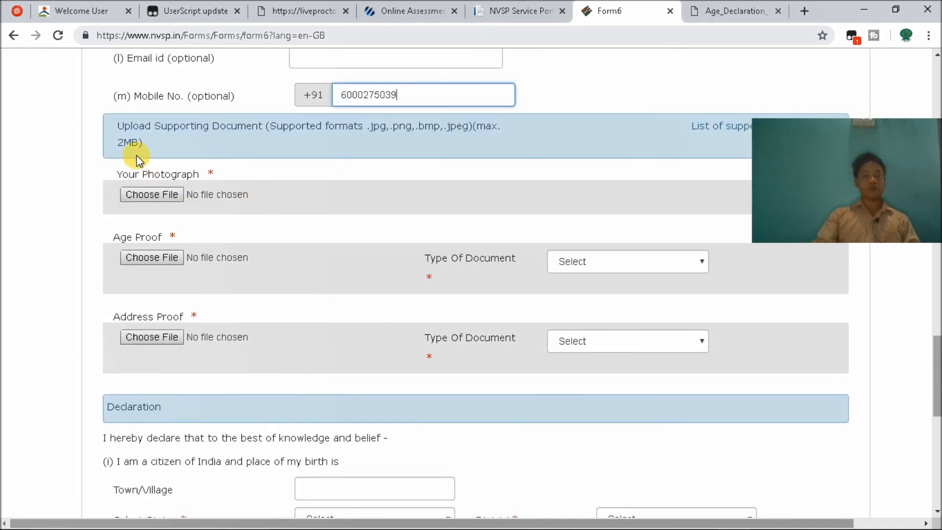
Attach sunilphoto.jpg from E:\My Work\voter Apply as the applicant's photograph
{"action": "left_click", "coordinate": [159, 194]}
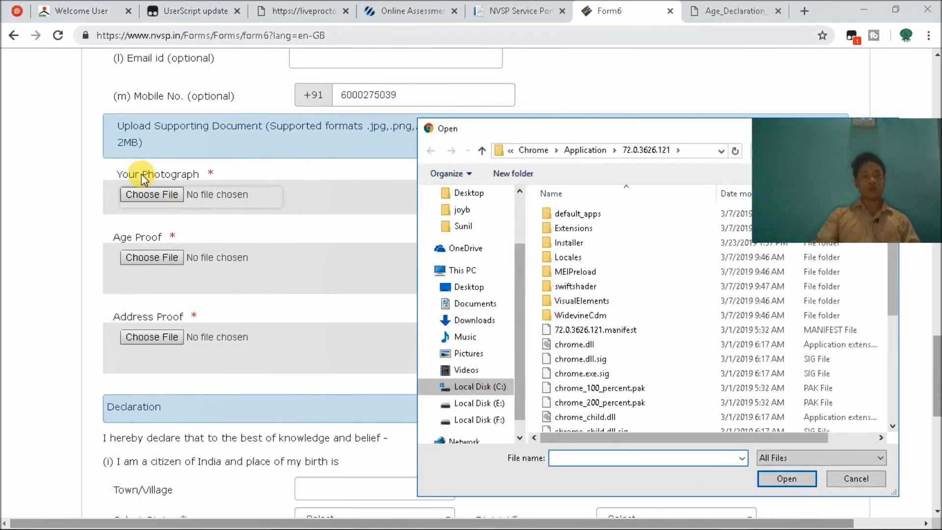
{"action": "left_click", "coordinate": [491, 403]}
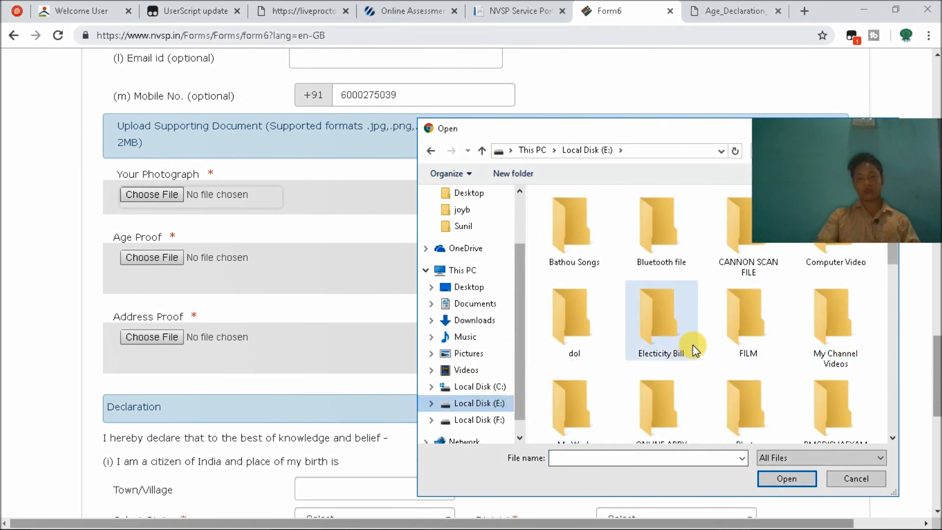
{"action": "scroll", "coordinate": [667, 386], "scroll_direction": "down", "scroll_amount": 1}
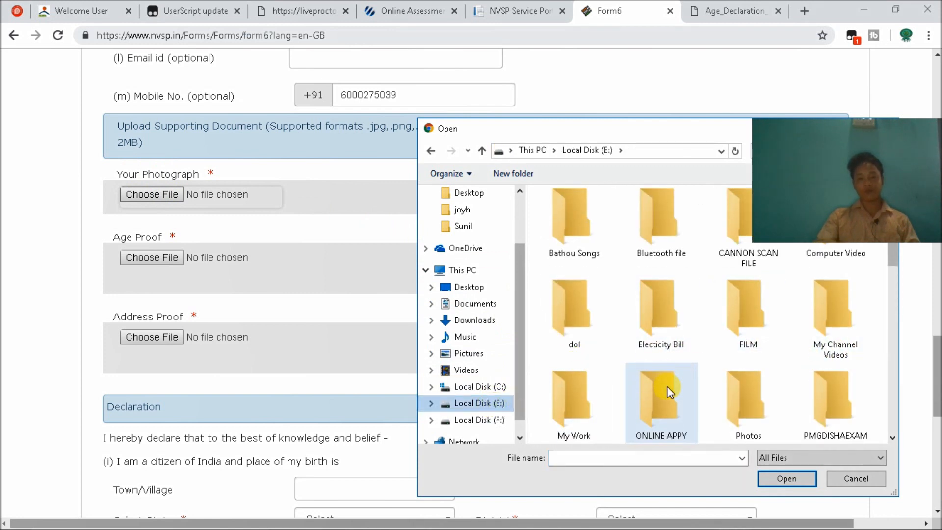
{"action": "double_click", "coordinate": [589, 394]}
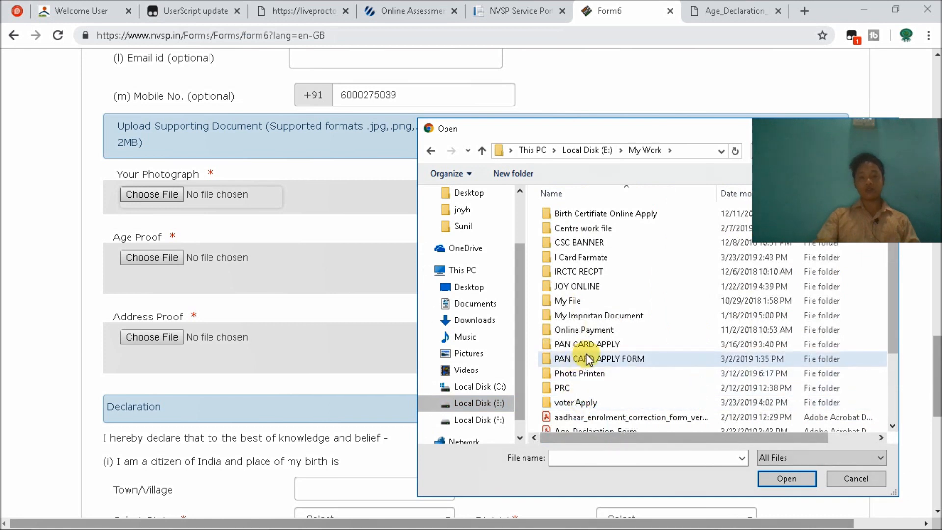
{"action": "scroll", "coordinate": [589, 360], "scroll_direction": "down", "scroll_amount": 1}
{"action": "scroll", "coordinate": [614, 340], "scroll_direction": "up", "scroll_amount": 1}
{"action": "double_click", "coordinate": [588, 403]}
{"action": "double_click", "coordinate": [569, 253]}
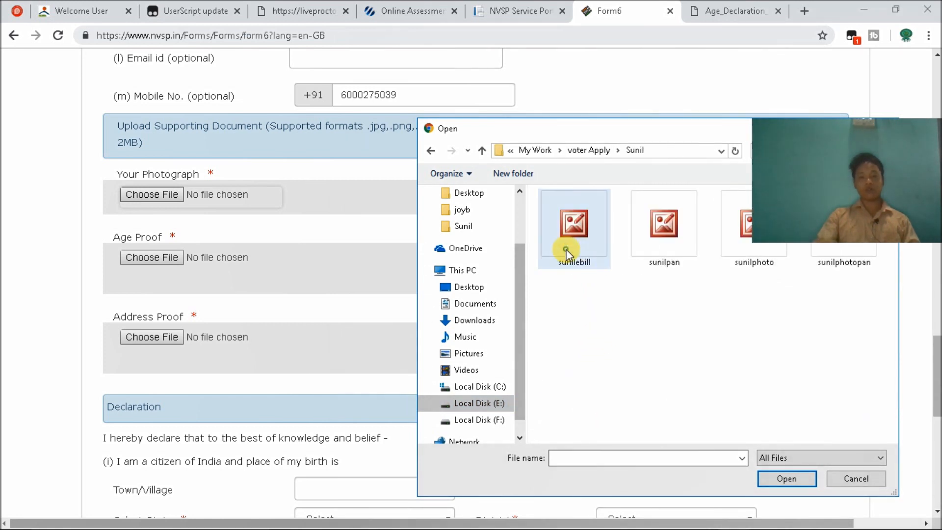
{"action": "left_click_drag", "start_coordinate": [658, 128], "coordinate": [567, 127]}
{"action": "double_click", "coordinate": [668, 235]}
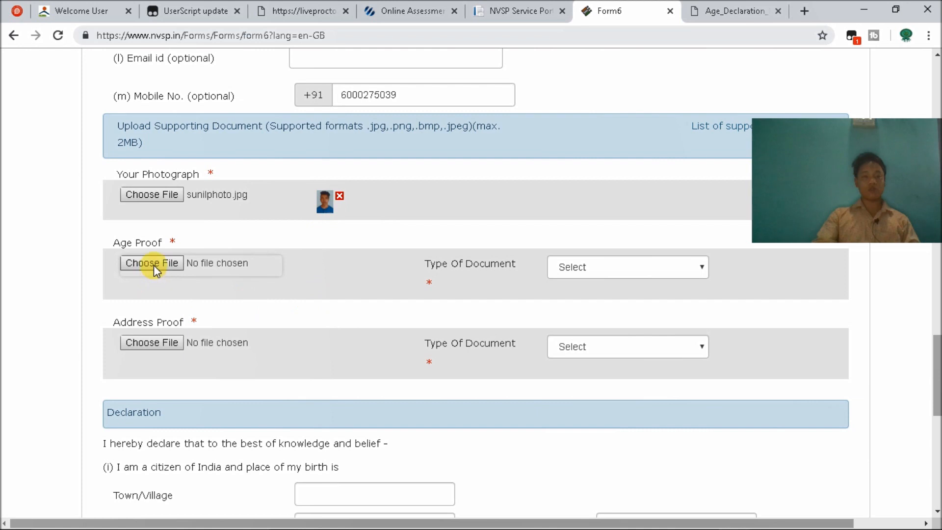
{"action": "left_click", "coordinate": [598, 269]}
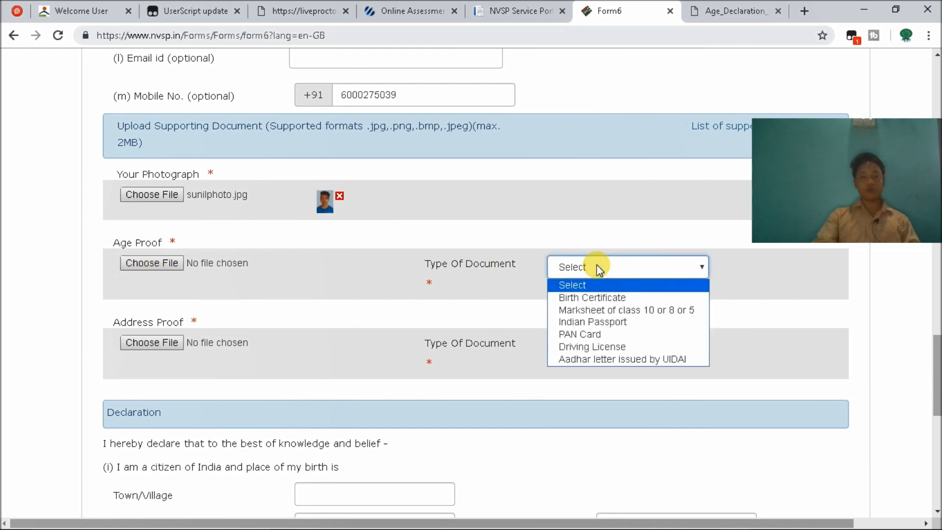
Choose PAN Card for Age Proof Type Of Document and Electricity Bill for Address Proof
{"action": "left_click", "coordinate": [622, 334]}
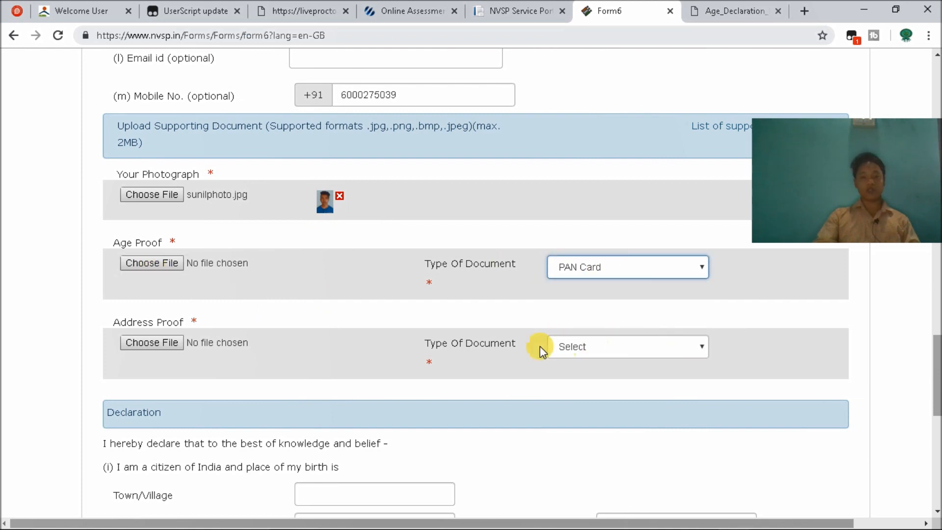
{"action": "left_click", "coordinate": [659, 346]}
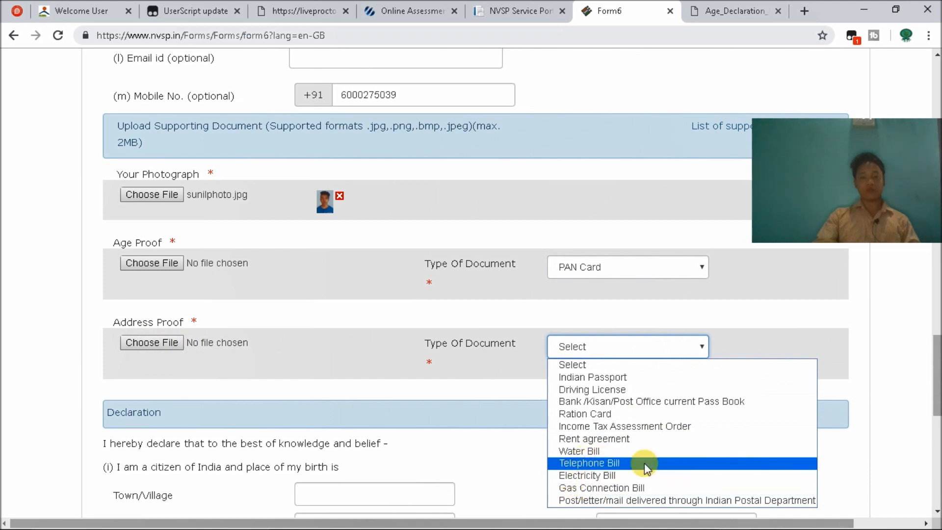
{"action": "left_click", "coordinate": [616, 476]}
{"action": "left_click", "coordinate": [581, 276]}
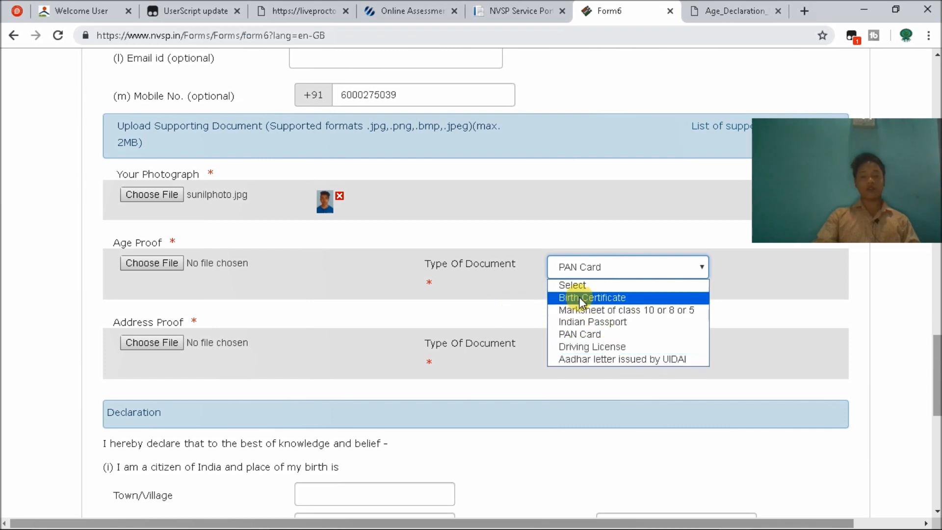
{"action": "left_click", "coordinate": [510, 305]}
{"action": "left_click", "coordinate": [569, 345]}
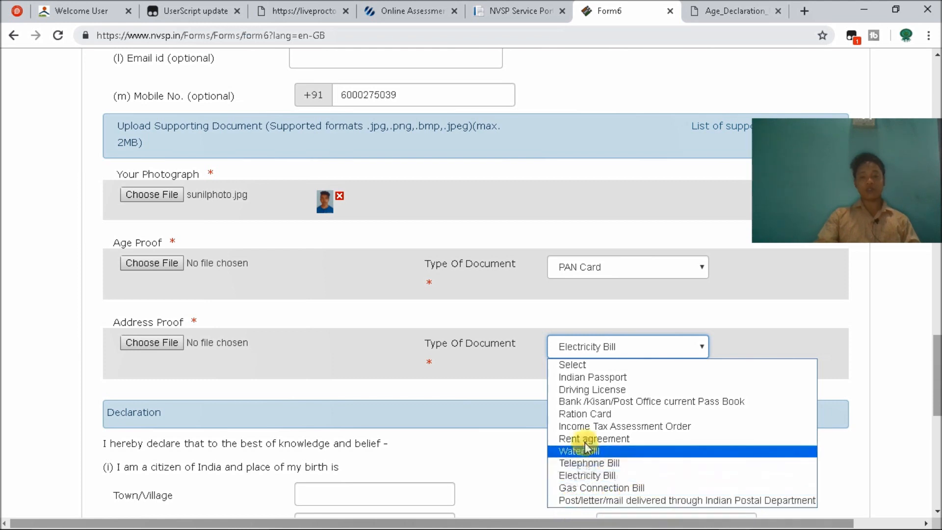
{"action": "left_click", "coordinate": [601, 304]}
{"action": "left_click", "coordinate": [601, 304]}
{"action": "scroll", "coordinate": [600, 303], "scroll_direction": "down", "scroll_amount": 1}
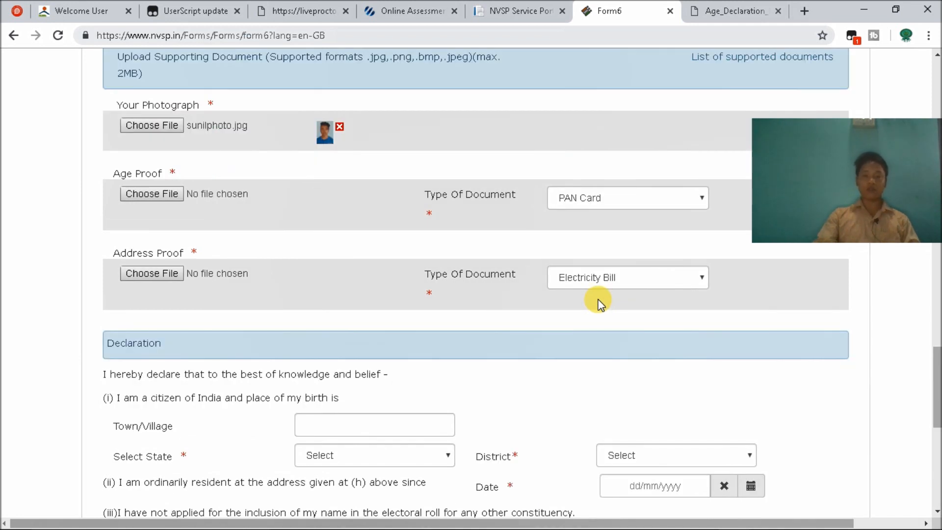
Attach sunilpan.jpg as age proof; sunilebill is rejected as larger than 2MB
{"action": "left_click", "coordinate": [153, 193]}
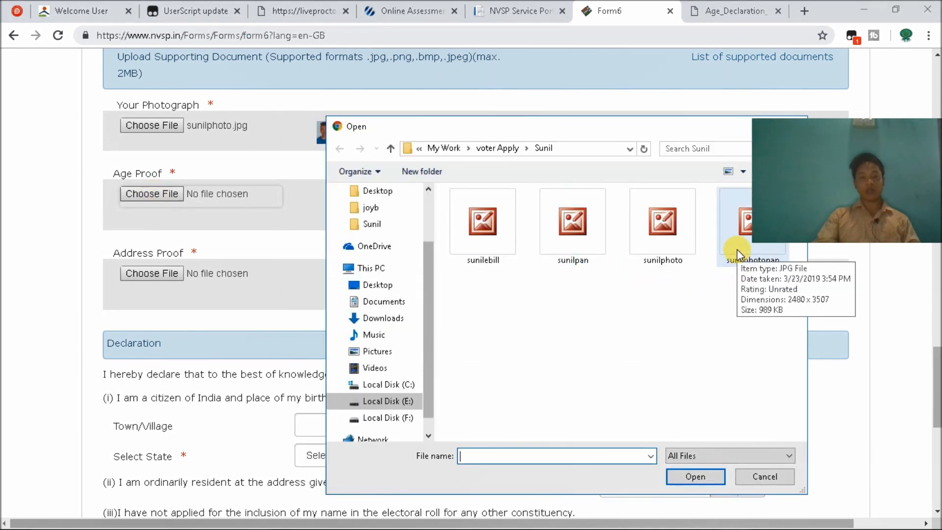
{"action": "double_click", "coordinate": [577, 236]}
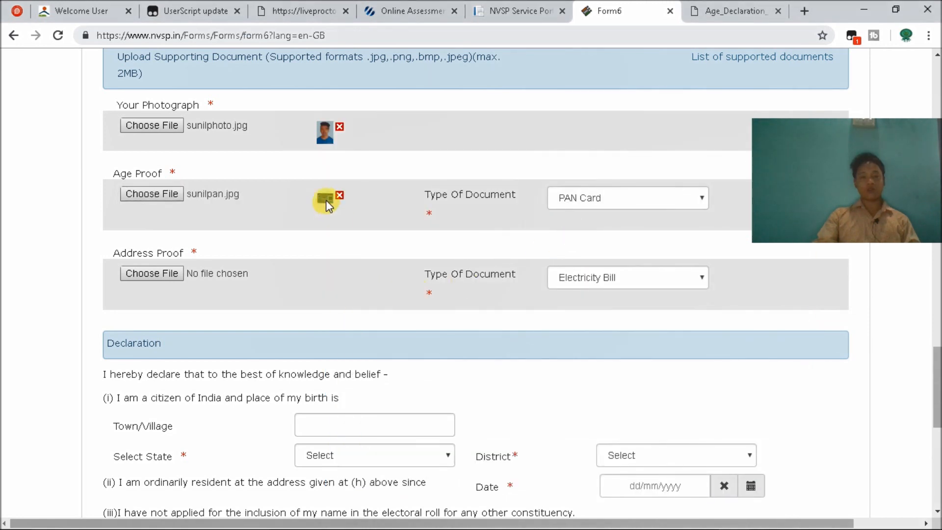
{"action": "left_click", "coordinate": [149, 275]}
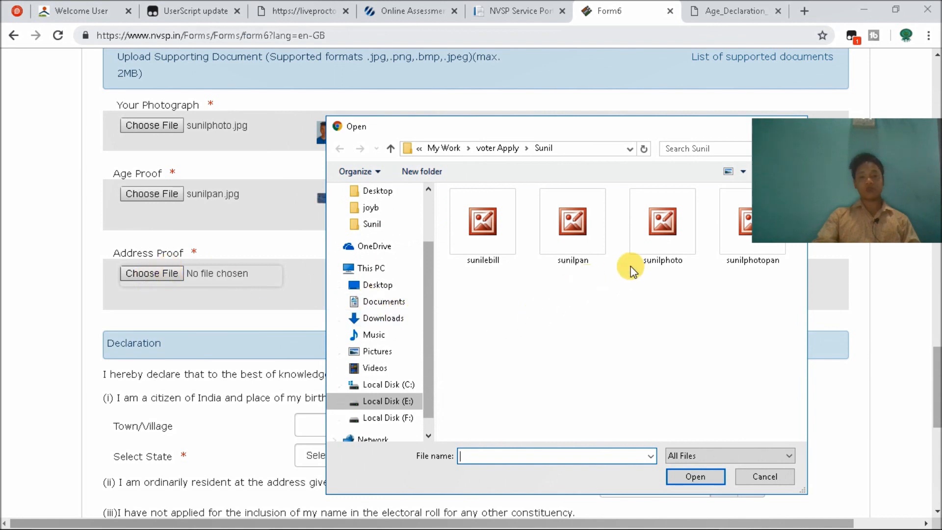
{"action": "double_click", "coordinate": [476, 249]}
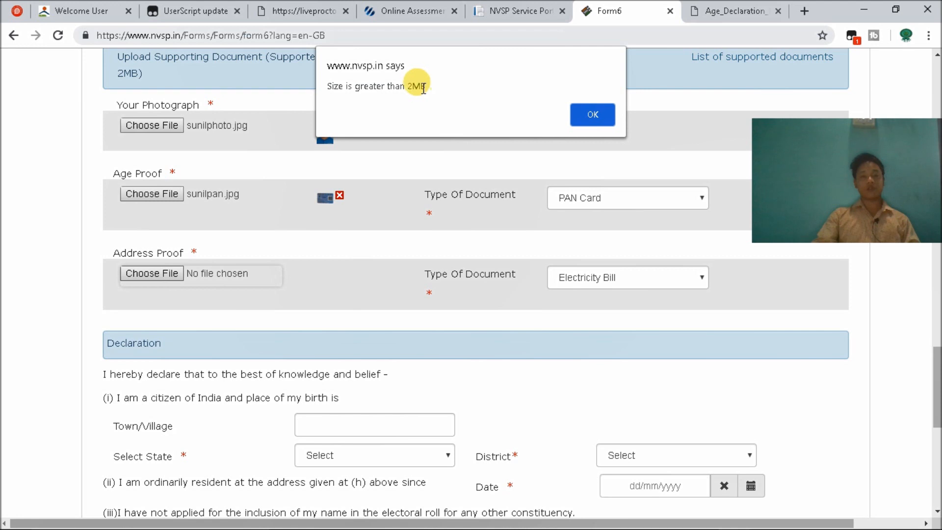
{"action": "left_click", "coordinate": [592, 116]}
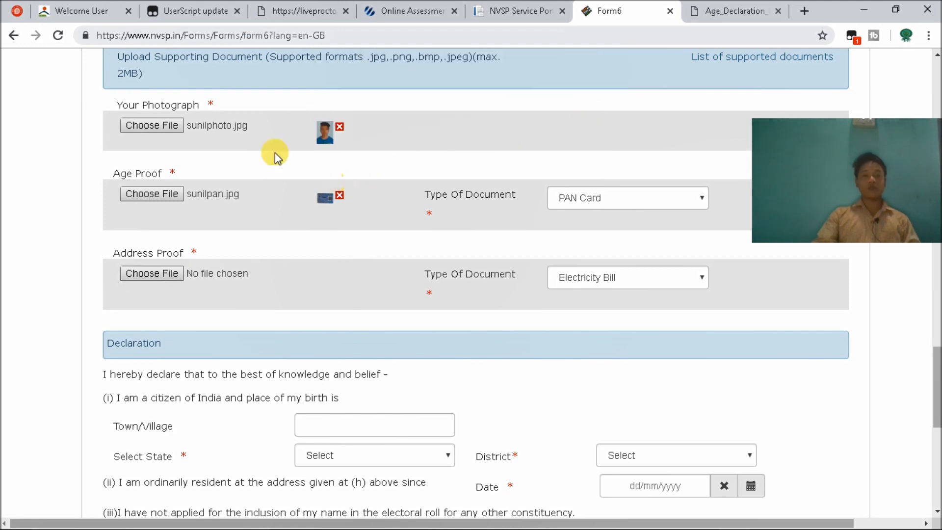
{"action": "scroll", "coordinate": [248, 164], "scroll_direction": "up", "scroll_amount": 3}
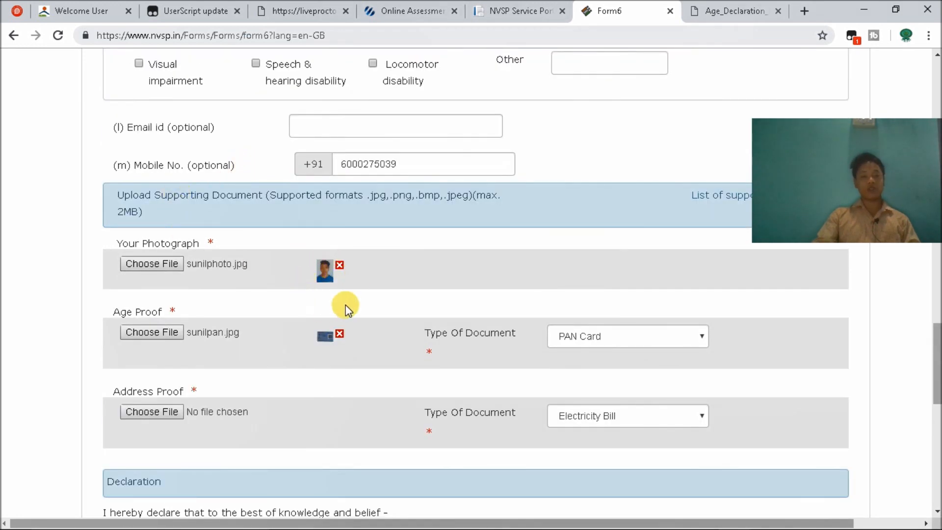
Open sunilebill from the address-proof file picker for editing in Picture Manager
{"action": "left_click", "coordinate": [171, 416]}
{"action": "left_click", "coordinate": [483, 228]}
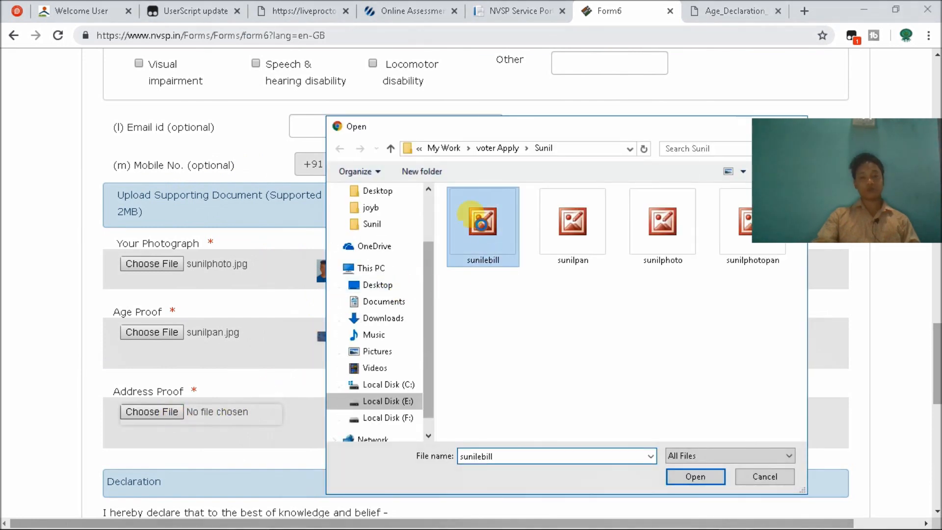
{"action": "right_click", "coordinate": [483, 231]}
{"action": "left_click", "coordinate": [525, 154]}
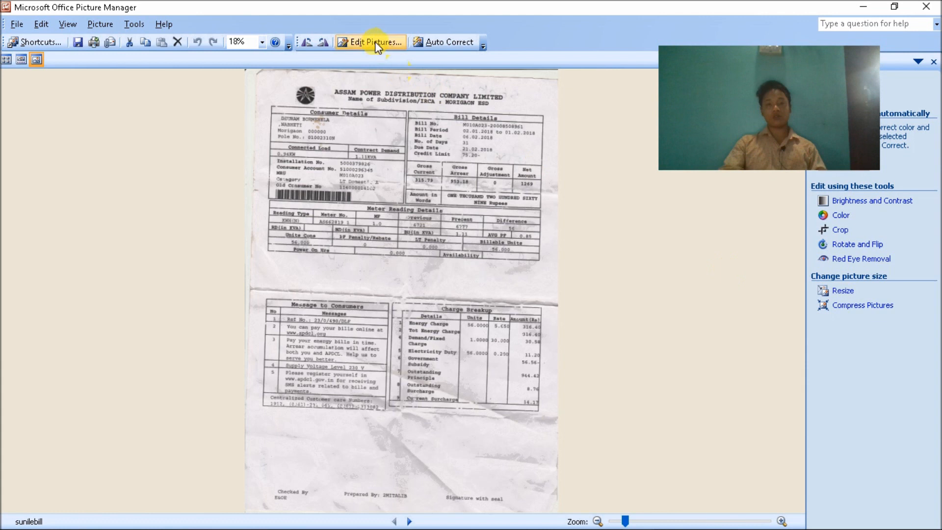
Resize sunilebill to 70 percent (1736 x 2455 pixels), save it, and close Picture Manager
{"action": "left_click", "coordinate": [842, 290]}
{"action": "left_click", "coordinate": [822, 222]}
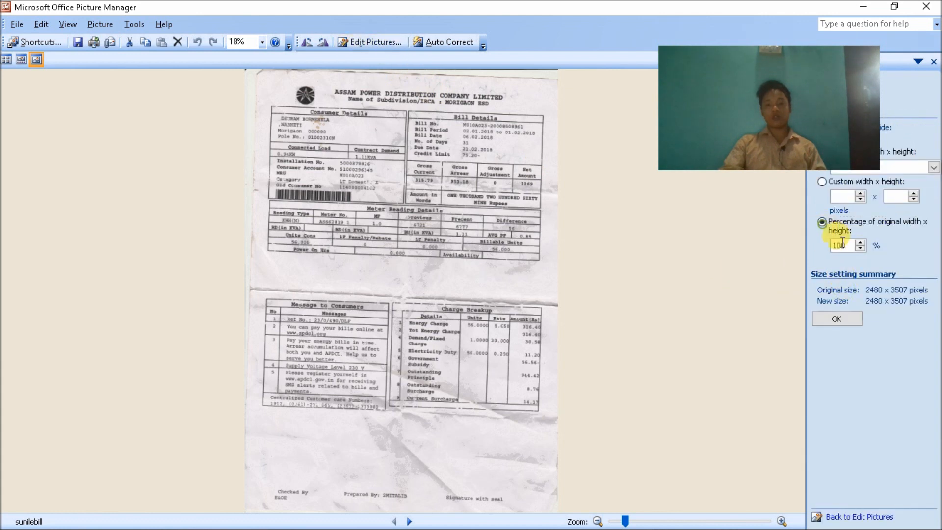
{"action": "double_click", "coordinate": [842, 245]}
{"action": "type", "text": "70"}
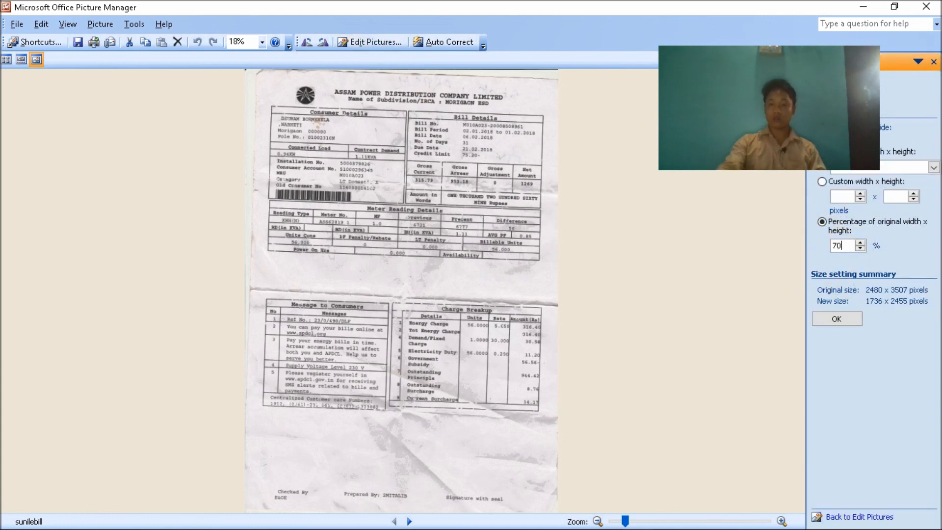
{"action": "left_click", "coordinate": [833, 320]}
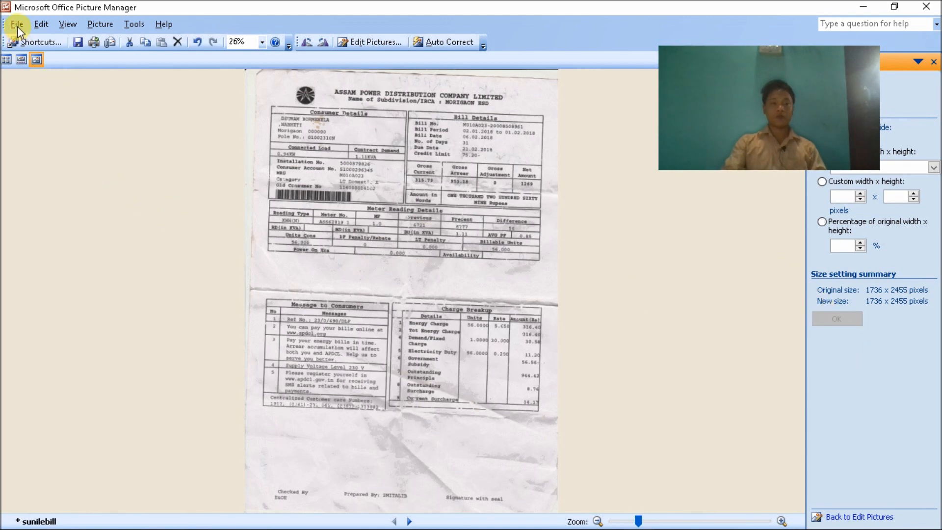
{"action": "left_click", "coordinate": [17, 28]}
{"action": "left_click", "coordinate": [43, 73]}
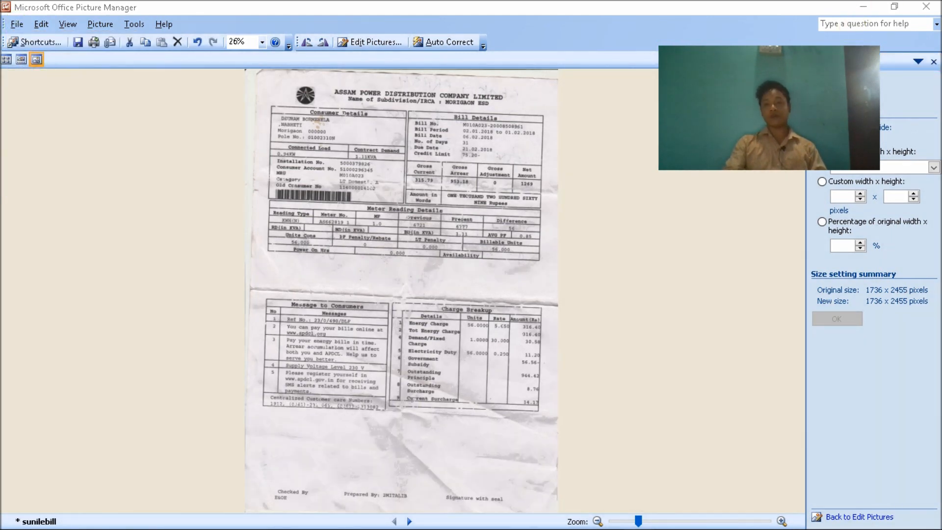
{"action": "left_click", "coordinate": [927, 7]}
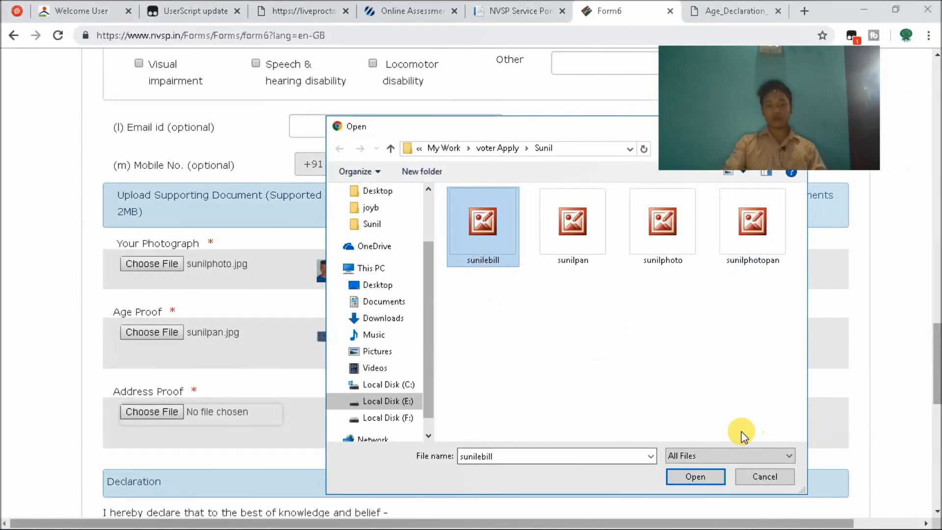
Upload the resized sunilebill.jpg as address proof and enter MORIGAON as the birthplace town
{"action": "left_click", "coordinate": [694, 477]}
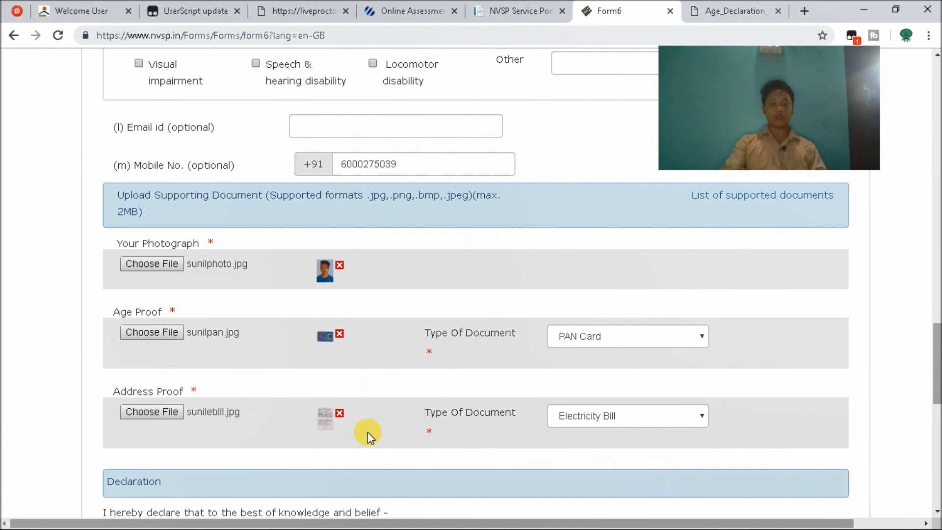
{"action": "scroll", "coordinate": [367, 432], "scroll_direction": "down", "scroll_amount": 4}
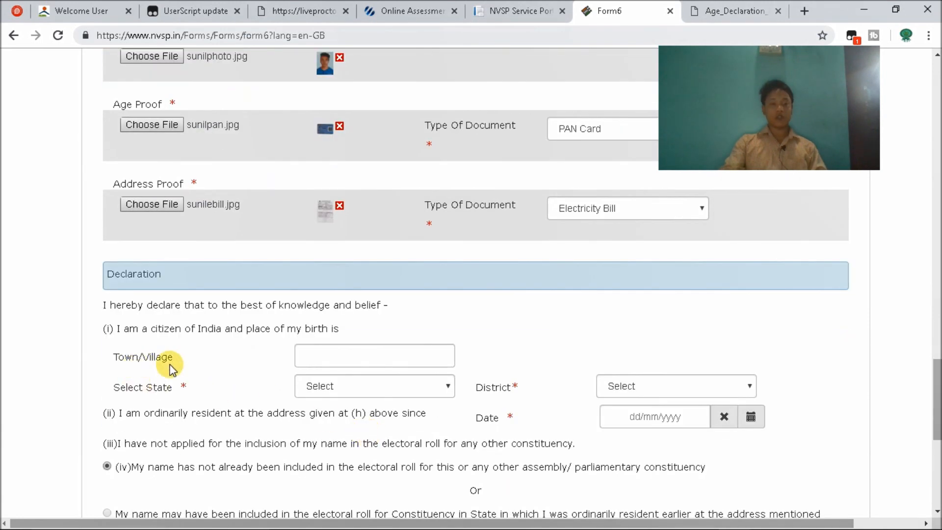
{"action": "left_click", "coordinate": [319, 357]}
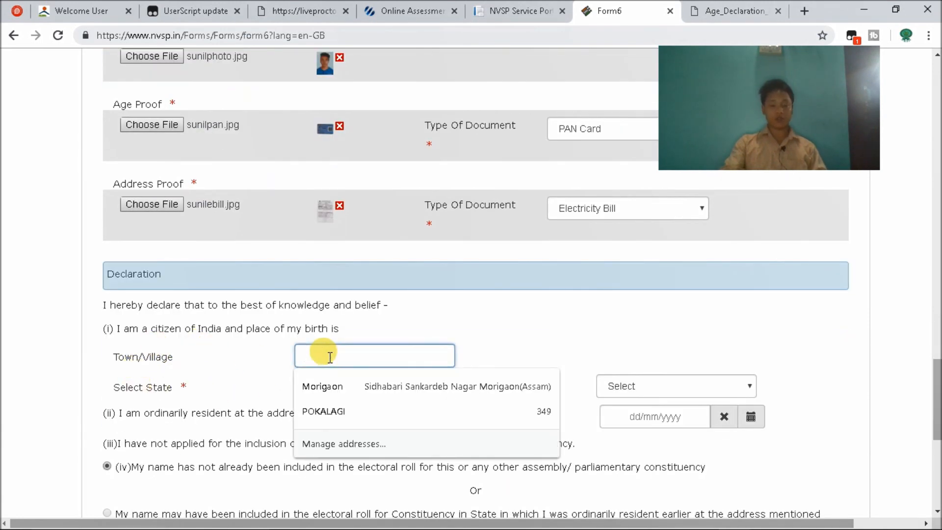
{"action": "type", "text": "M"}
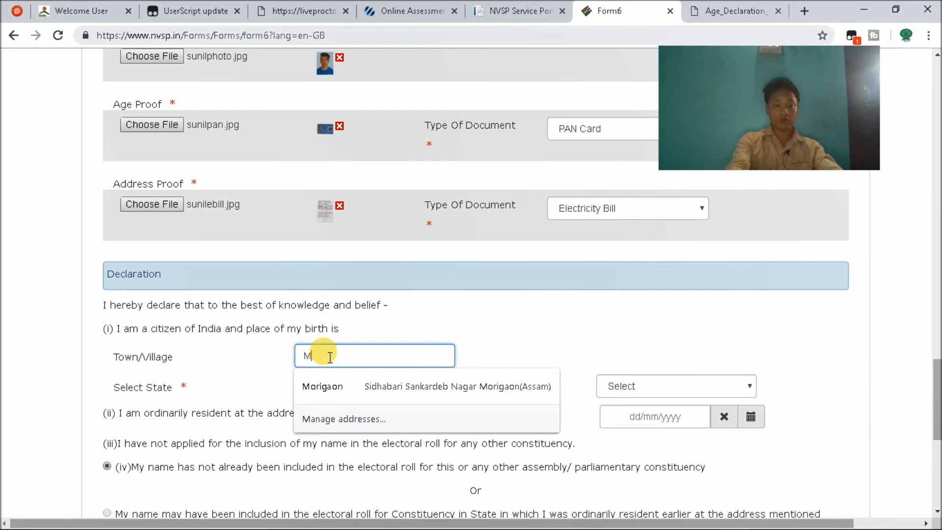
{"action": "type", "text": "P"}
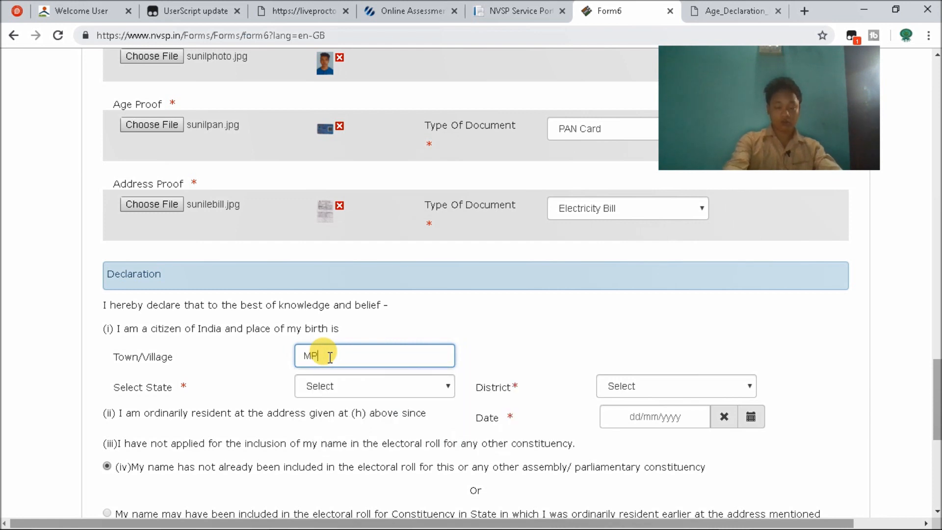
{"action": "key", "text": "BackSpace"}
{"action": "type", "text": "ORIGAON"}
{"action": "left_click", "coordinate": [536, 301]}
Set the birth state to Assam and the district to MORIGAON
{"action": "left_click", "coordinate": [369, 387]}
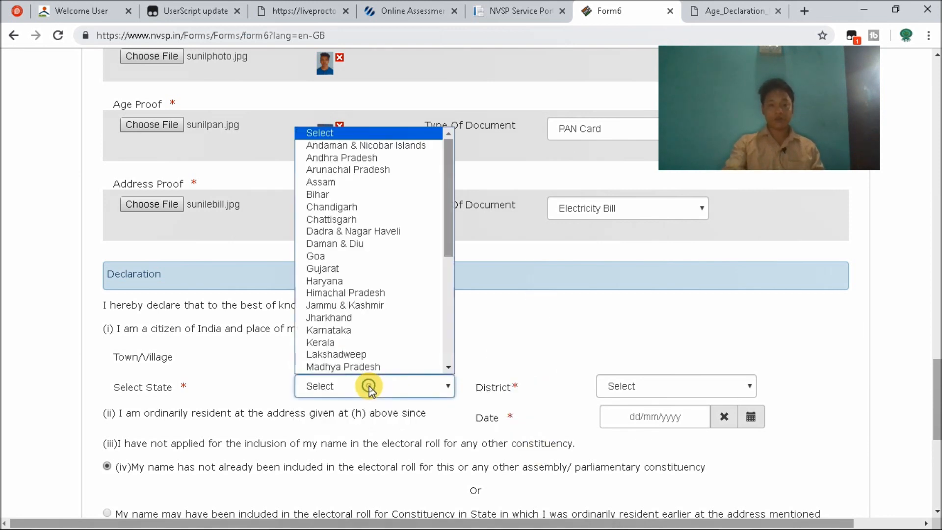
{"action": "left_click", "coordinate": [336, 184]}
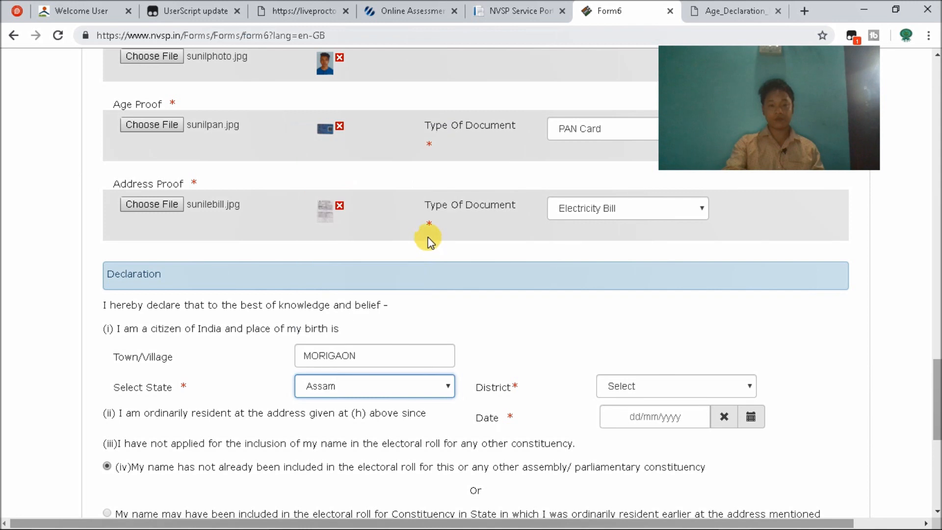
{"action": "left_click", "coordinate": [624, 387]}
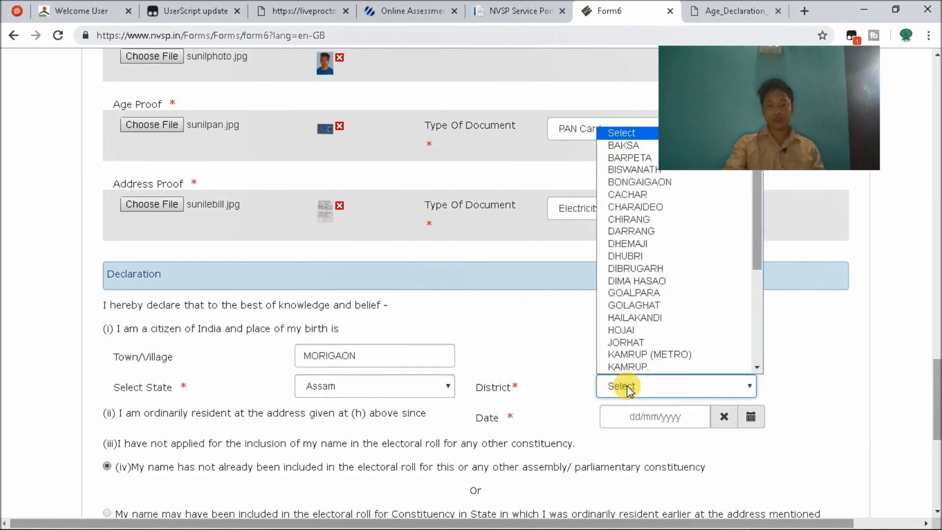
{"action": "type", "text": "mo"}
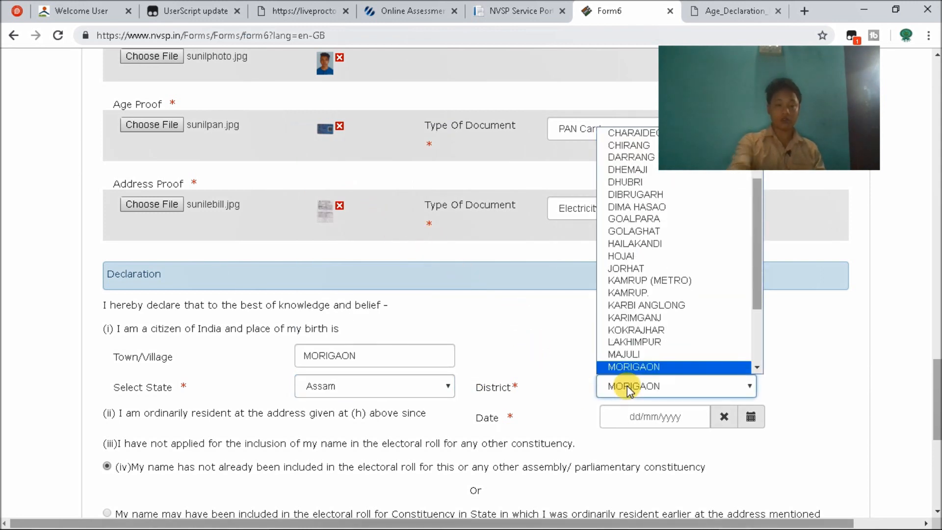
{"action": "key", "text": "Return"}
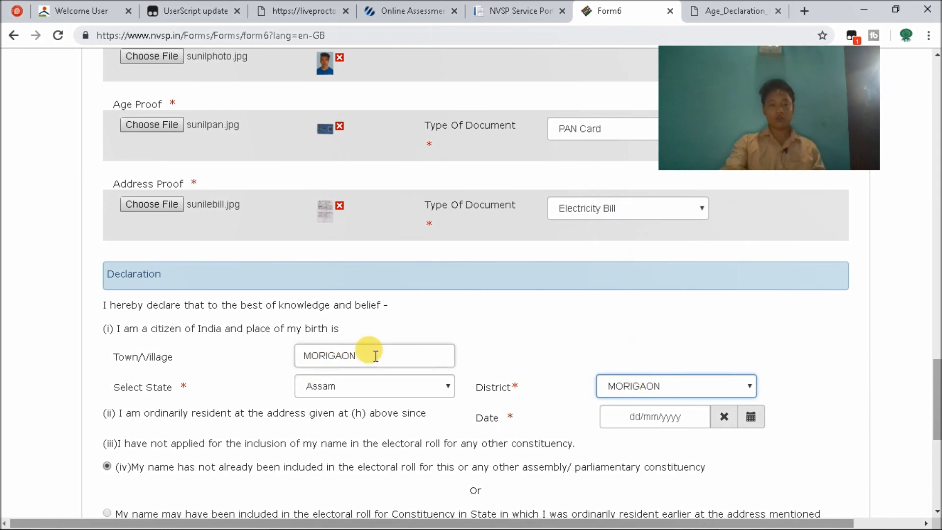
{"action": "scroll", "coordinate": [375, 356], "scroll_direction": "down", "scroll_amount": 3}
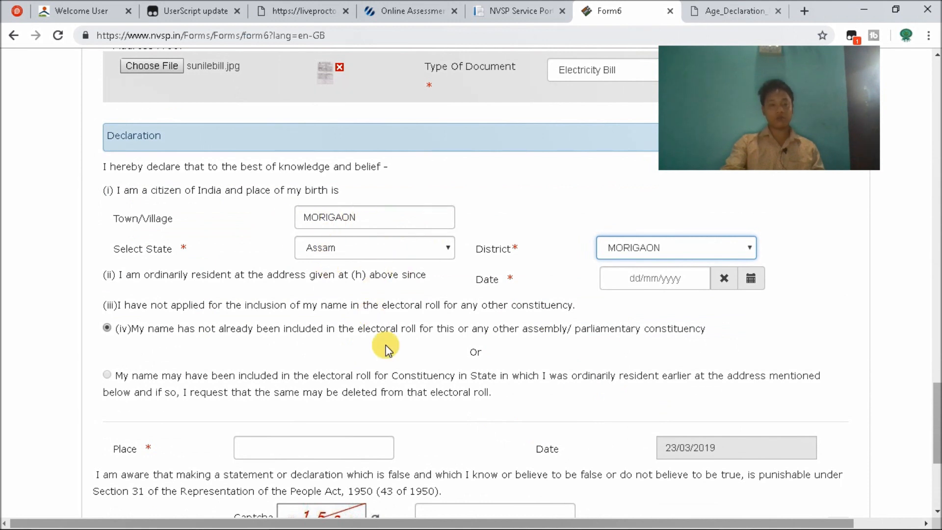
Enter MORIGAON in the declaration's Place field
{"action": "scroll", "coordinate": [389, 350], "scroll_direction": "down", "scroll_amount": 1}
{"action": "scroll", "coordinate": [389, 350], "scroll_direction": "down", "scroll_amount": 1}
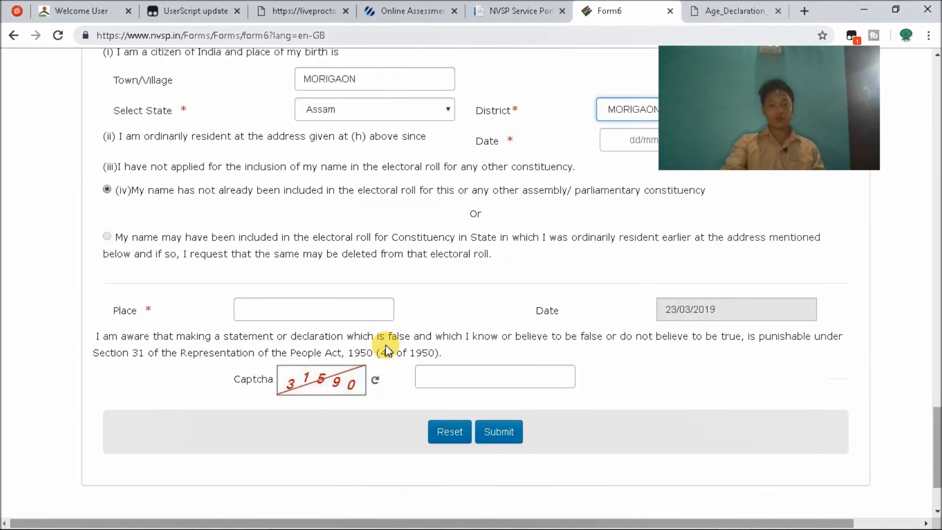
{"action": "left_click", "coordinate": [286, 310]}
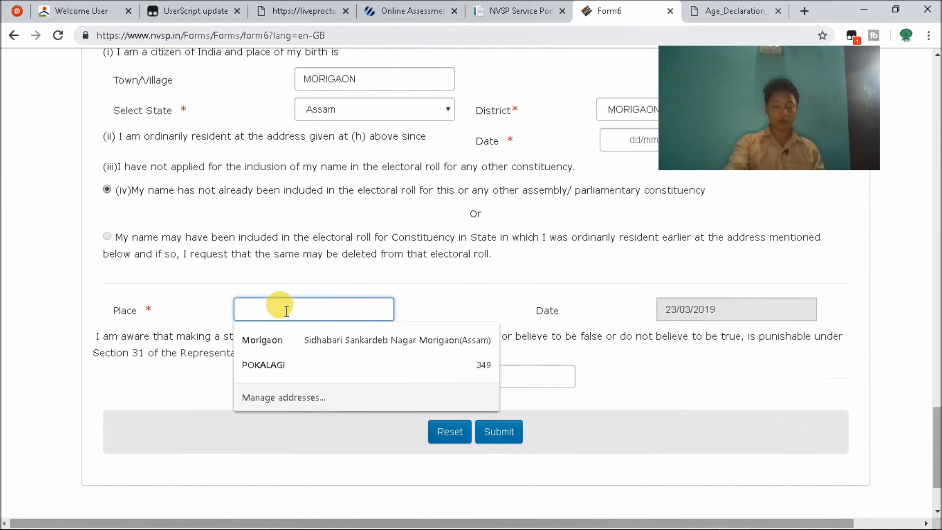
{"action": "type", "text": "MORIG"}
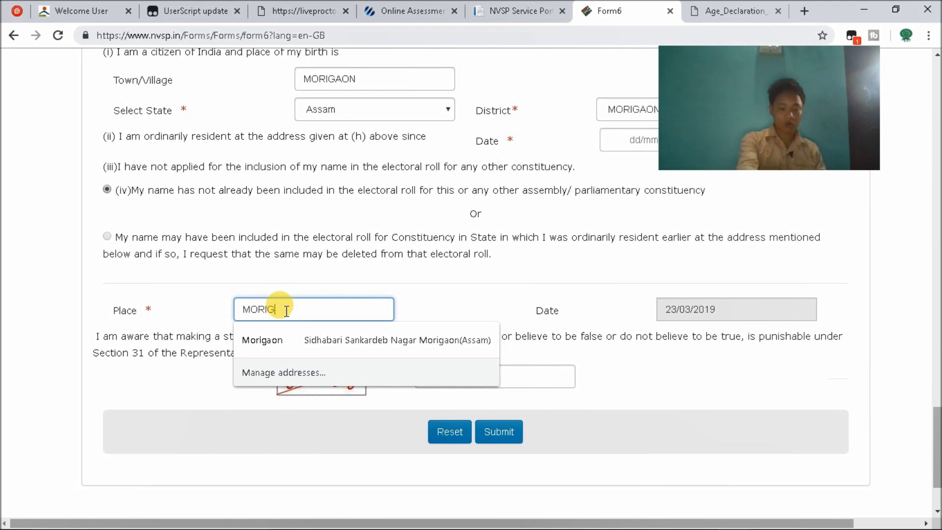
{"action": "type", "text": "AON"}
{"action": "left_click", "coordinate": [501, 271]}
{"action": "scroll", "coordinate": [504, 281], "scroll_direction": "down", "scroll_amount": 1}
Enter the captcha code shown in the image and try submitting Form 6
{"action": "left_click", "coordinate": [458, 308]}
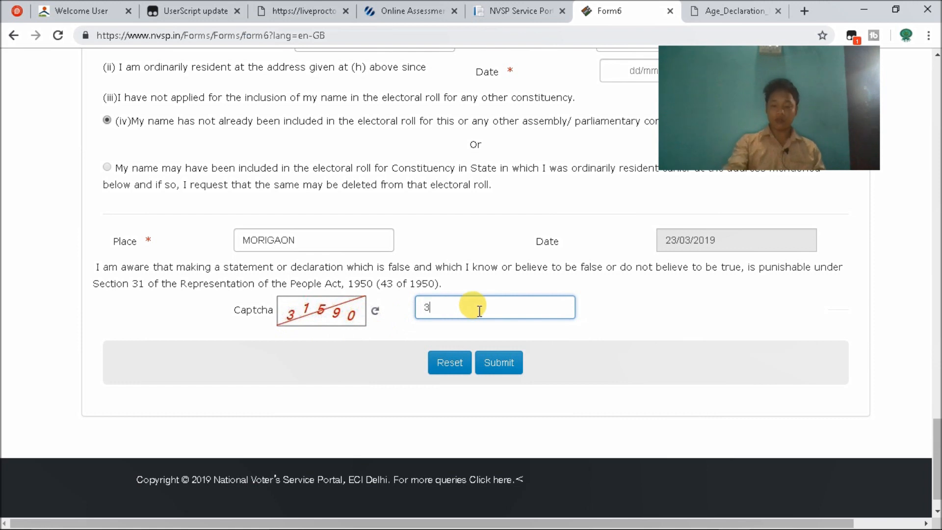
{"action": "type", "text": "31590"}
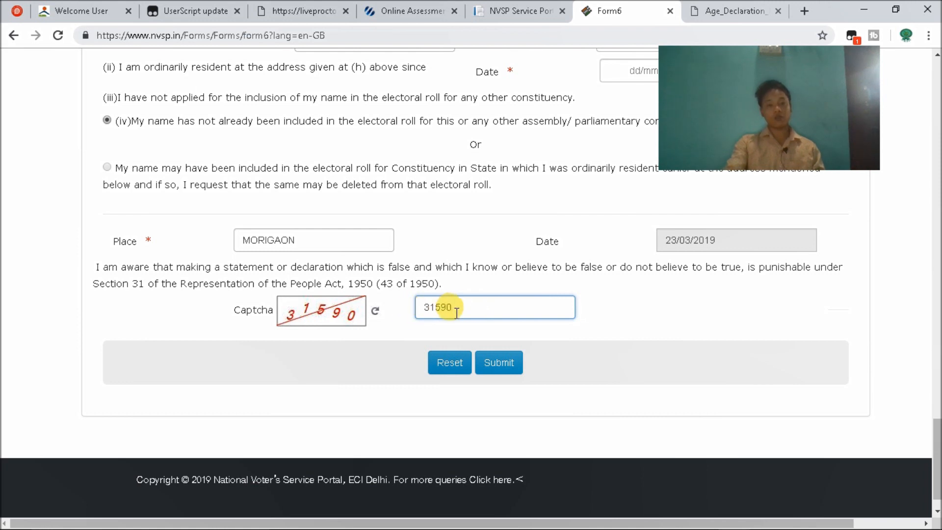
{"action": "left_click", "coordinate": [501, 365]}
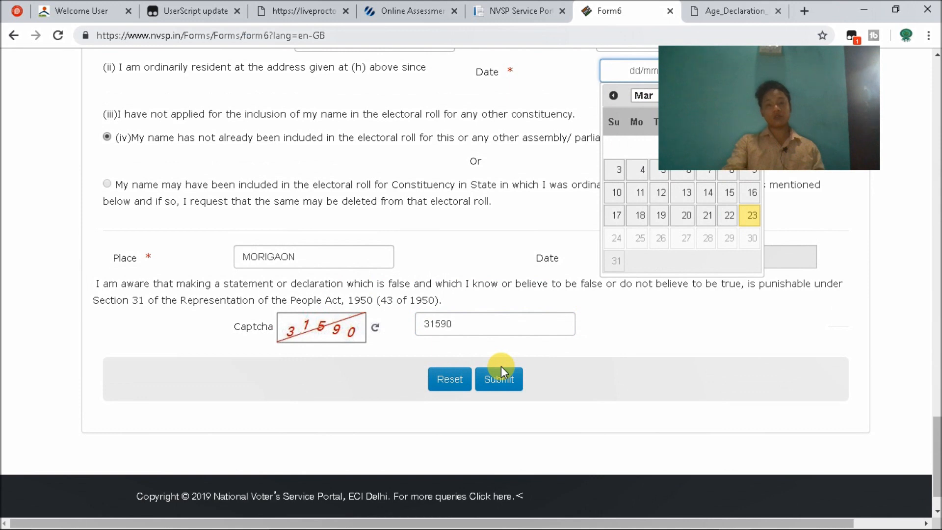
Pick January 2, 2004 (02/01/2004) in the residence-date calendar
{"action": "scroll", "coordinate": [502, 366], "scroll_direction": "up", "scroll_amount": 3}
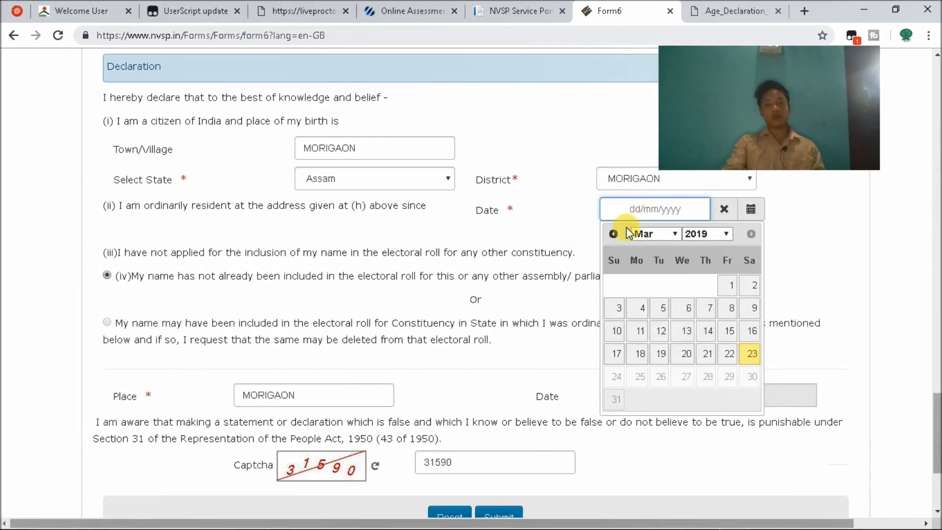
{"action": "left_click", "coordinate": [676, 235]}
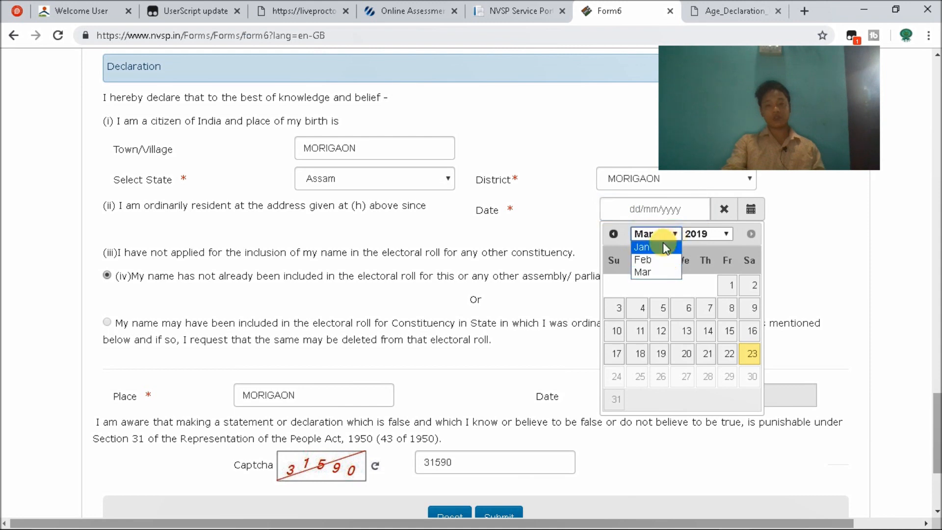
{"action": "left_click", "coordinate": [659, 244]}
{"action": "left_click", "coordinate": [720, 234]}
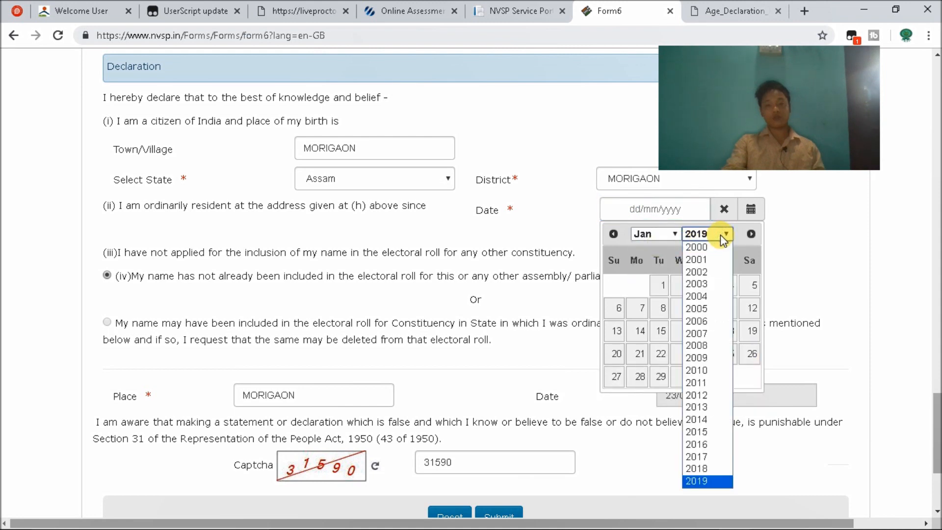
{"action": "left_click", "coordinate": [704, 298]}
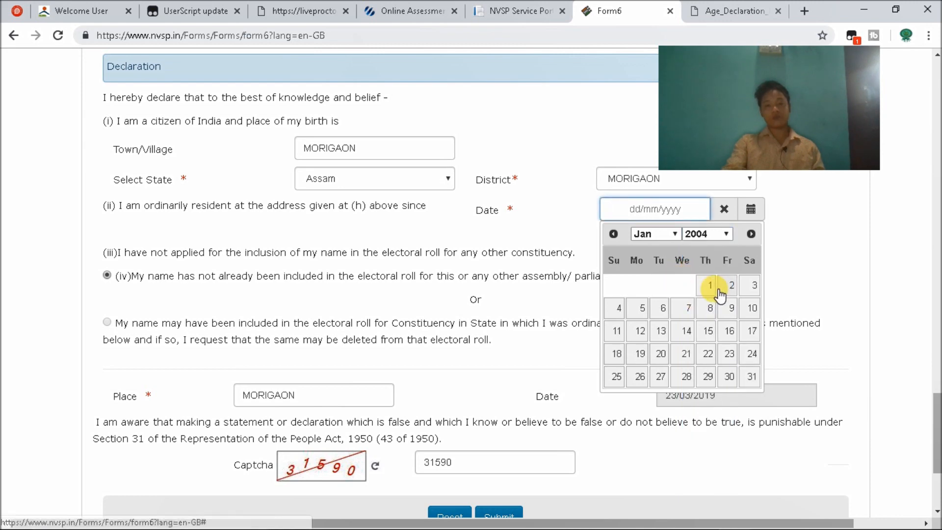
{"action": "left_click", "coordinate": [721, 290]}
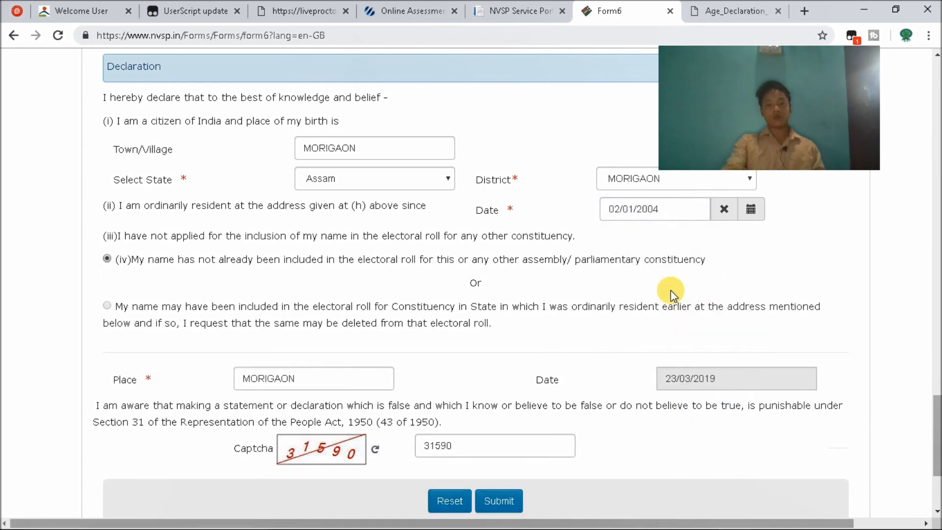
{"action": "scroll", "coordinate": [671, 294], "scroll_direction": "down", "scroll_amount": 4}
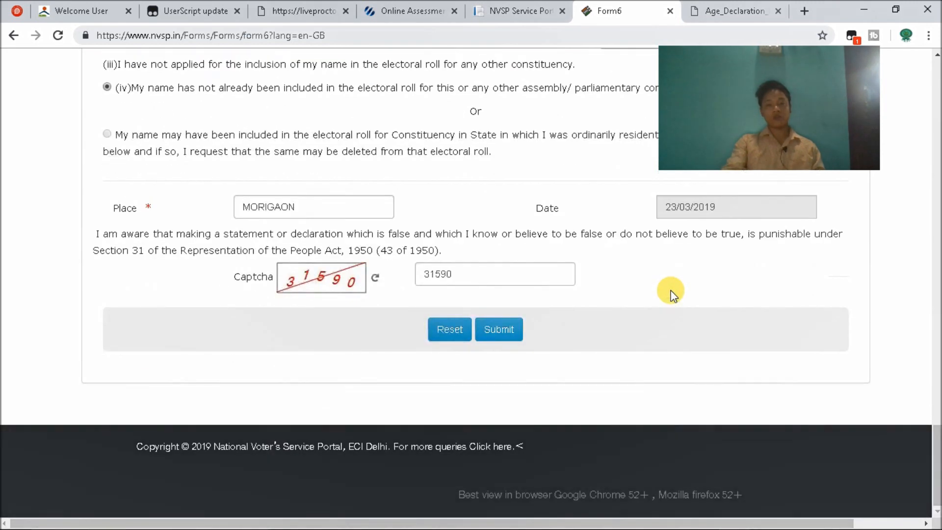
Submit Form 6 and review the acknowledgement page with its form reference ID
{"action": "left_click", "coordinate": [509, 337]}
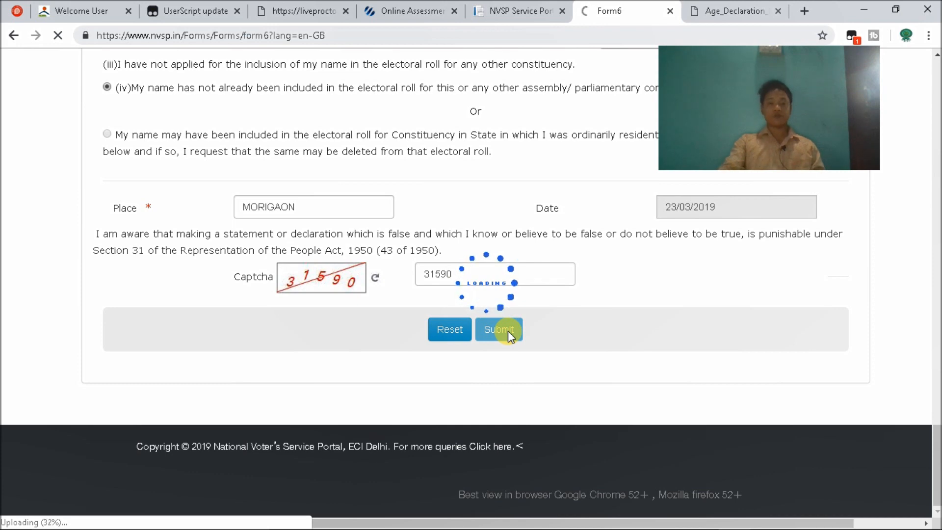
{"action": "scroll", "coordinate": [508, 331], "scroll_direction": "up", "scroll_amount": 4}
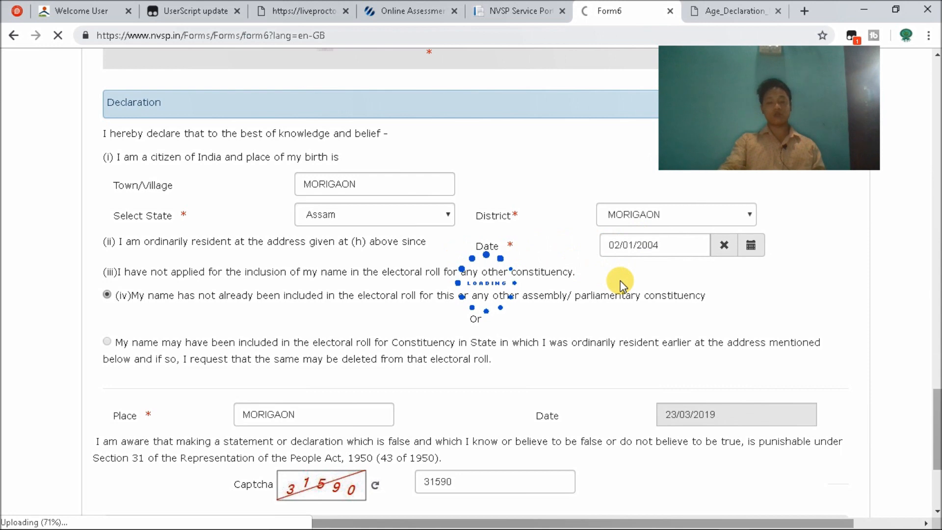
{"action": "scroll", "coordinate": [620, 284], "scroll_direction": "down", "scroll_amount": 2}
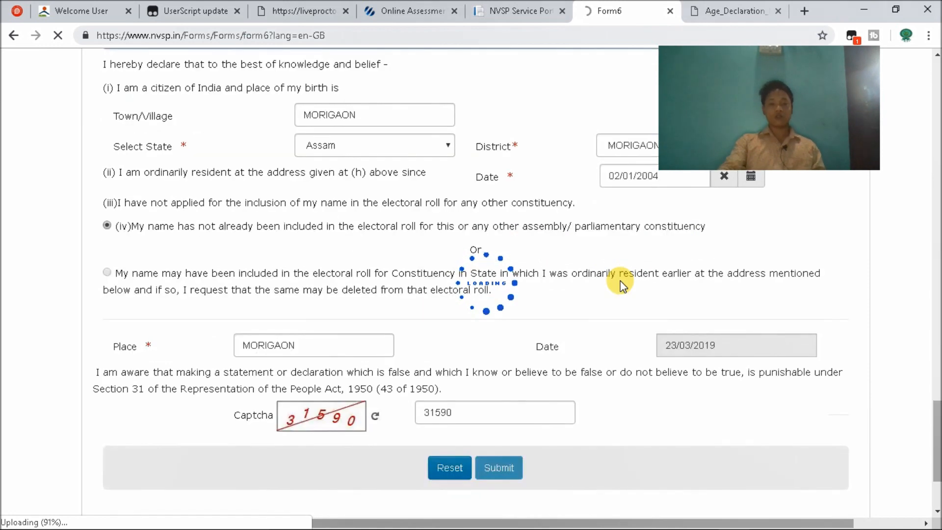
{"action": "scroll", "coordinate": [620, 285], "scroll_direction": "up", "scroll_amount": 4}
{"action": "scroll", "coordinate": [623, 285], "scroll_direction": "up", "scroll_amount": 1}
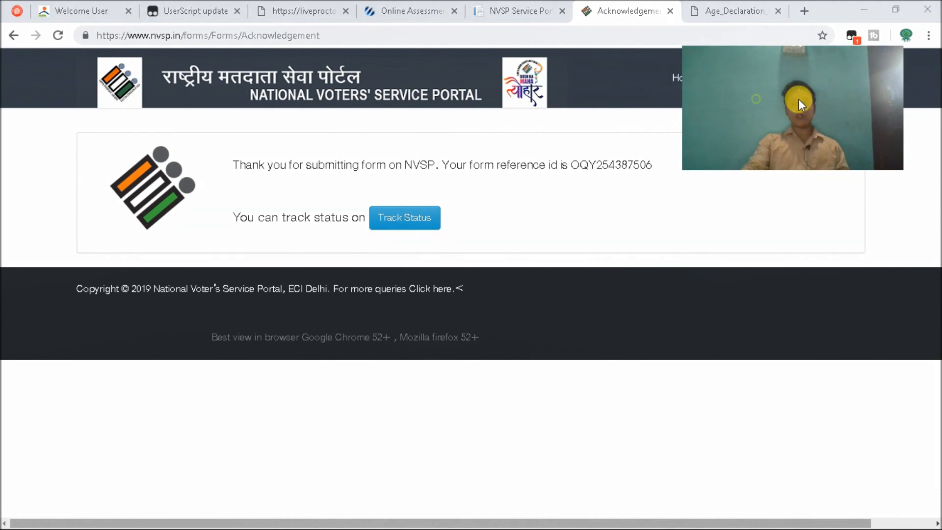
Copy the Form 6 reference ID from the acknowledgement page and go to the Track Status page
{"action": "left_click_drag", "start_coordinate": [656, 168], "coordinate": [569, 165]}
{"action": "left_click", "coordinate": [647, 162]}
{"action": "left_click_drag", "start_coordinate": [660, 164], "coordinate": [573, 169]}
{"action": "right_click", "coordinate": [594, 168]}
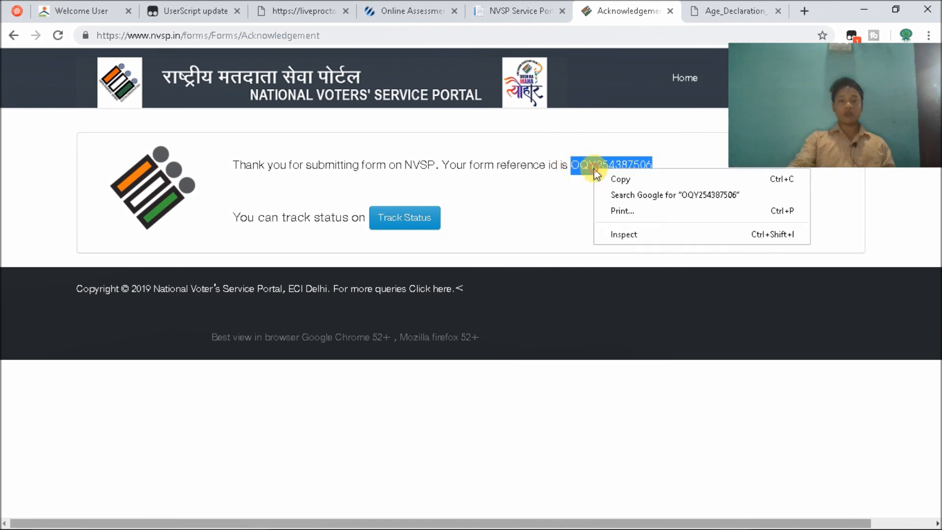
{"action": "left_click", "coordinate": [608, 175]}
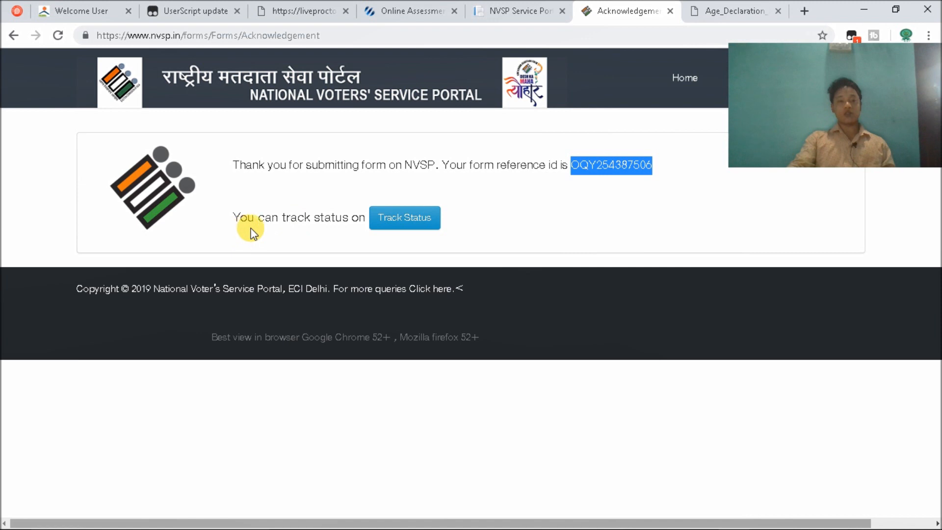
{"action": "right_click", "coordinate": [612, 170]}
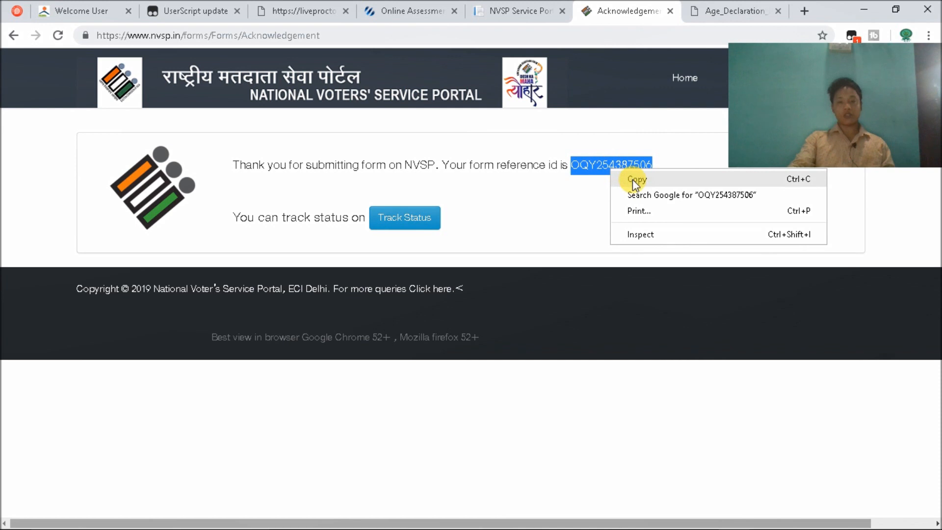
{"action": "left_click", "coordinate": [632, 178]}
{"action": "left_click", "coordinate": [410, 227]}
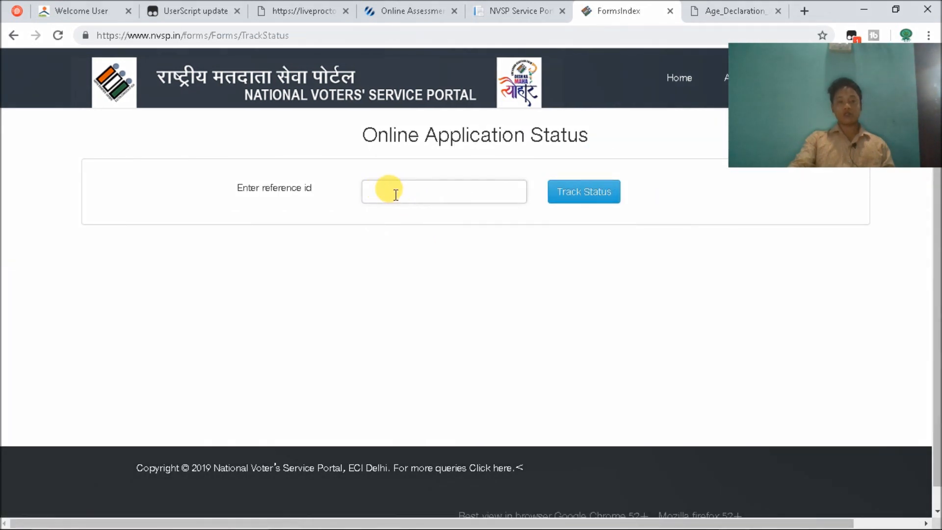
Paste the copied reference ID into the tracking field and look up its status
{"action": "right_click", "coordinate": [395, 195]}
{"action": "left_click", "coordinate": [429, 276]}
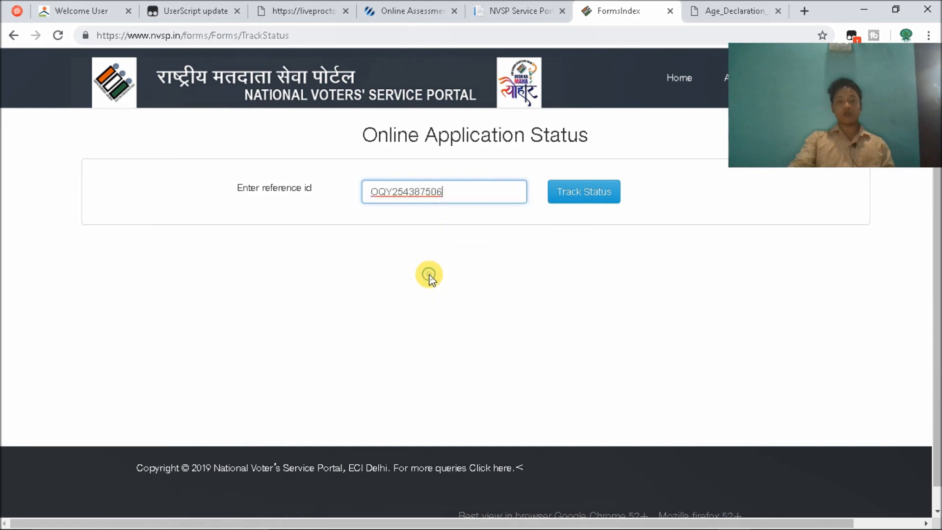
{"action": "left_click", "coordinate": [579, 193]}
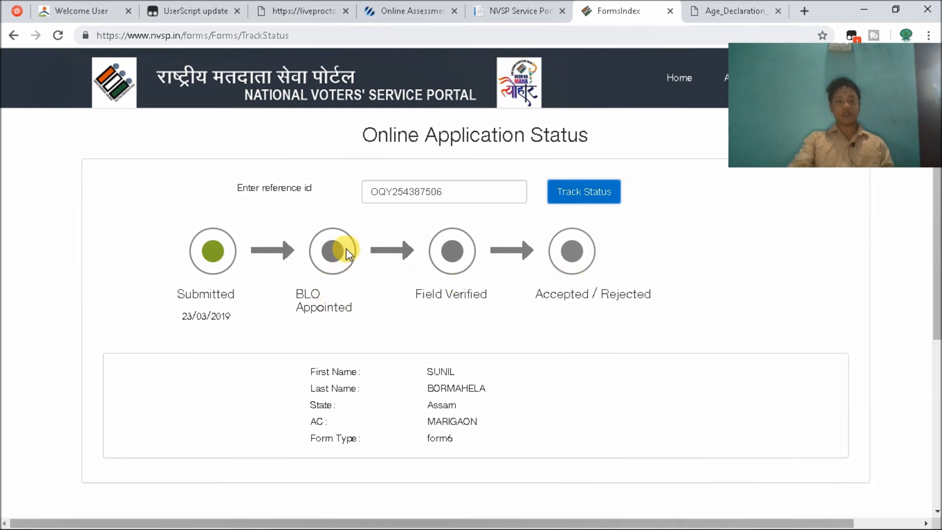
Review the result showing Form 6 submitted on 23/03/2019, then switch to Picture Manager
{"action": "left_click_drag", "start_coordinate": [448, 192], "coordinate": [369, 192]}
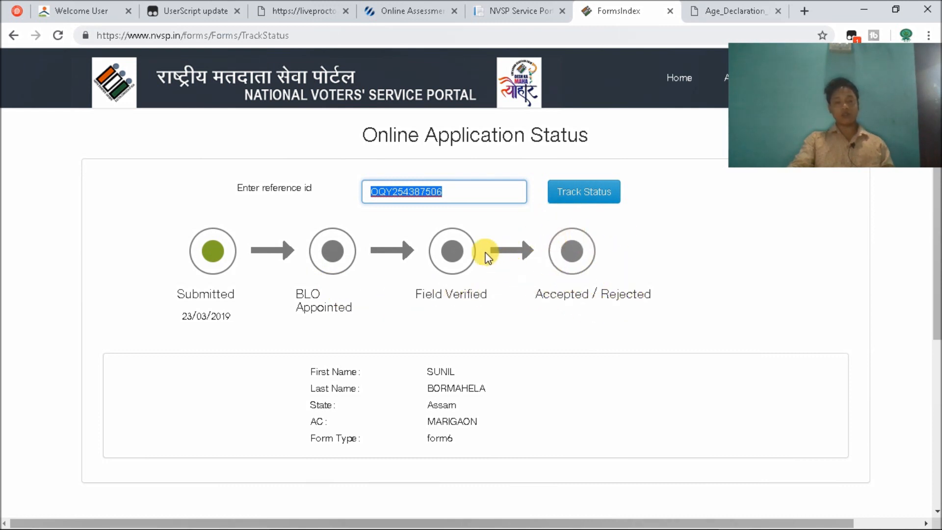
{"action": "left_click_drag", "start_coordinate": [452, 193], "coordinate": [353, 200]}
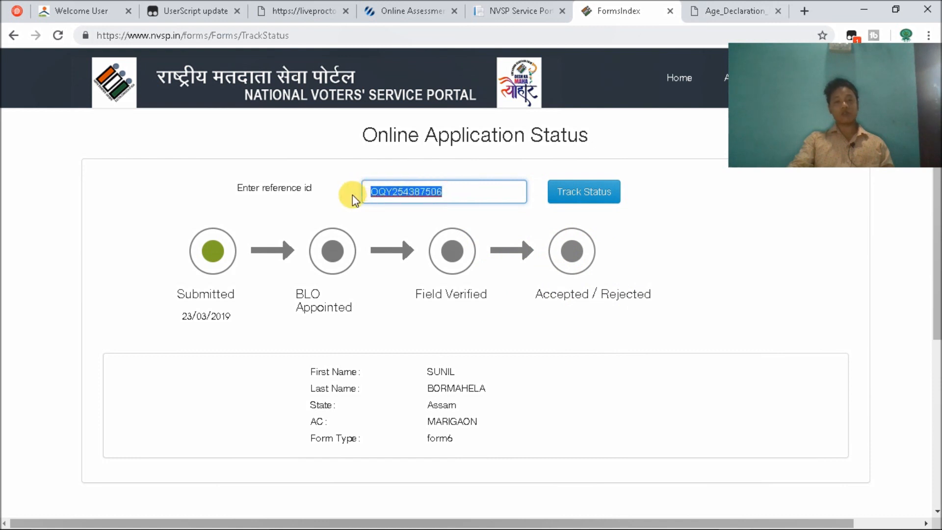
{"action": "left_click", "coordinate": [390, 188]}
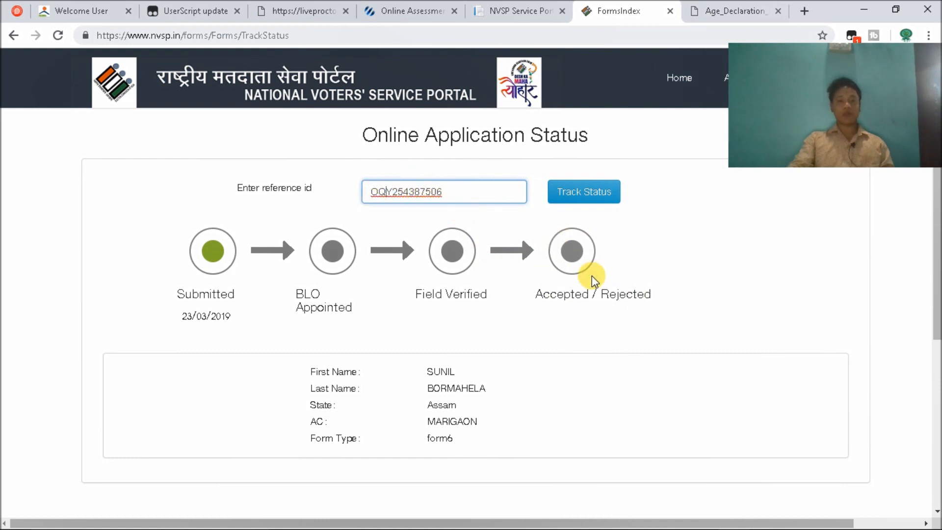
{"action": "scroll", "coordinate": [611, 361], "scroll_direction": "down", "scroll_amount": 2}
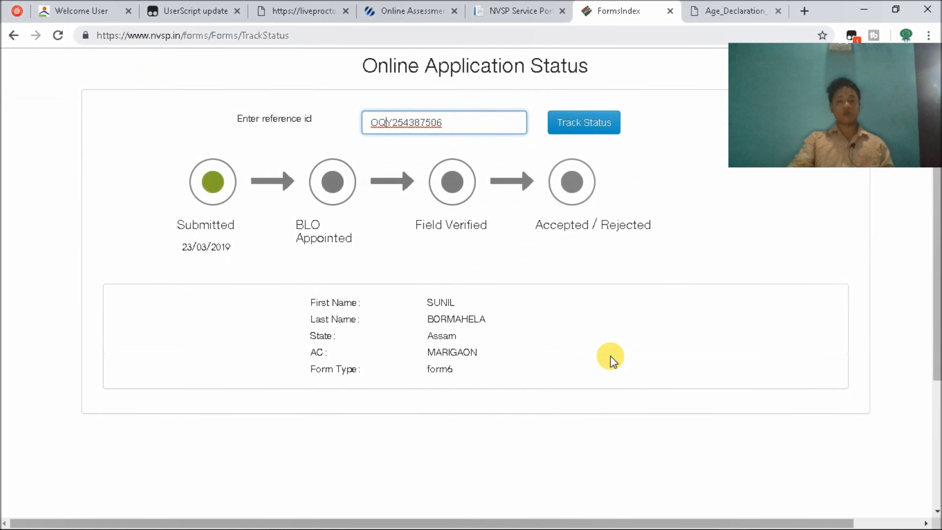
{"action": "scroll", "coordinate": [611, 361], "scroll_direction": "up", "scroll_amount": 2}
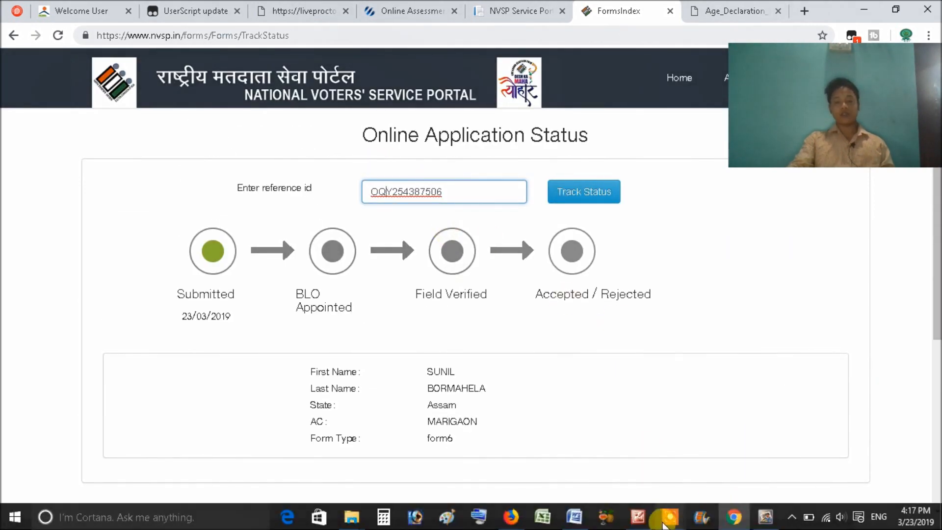
{"action": "left_click", "coordinate": [638, 516]}
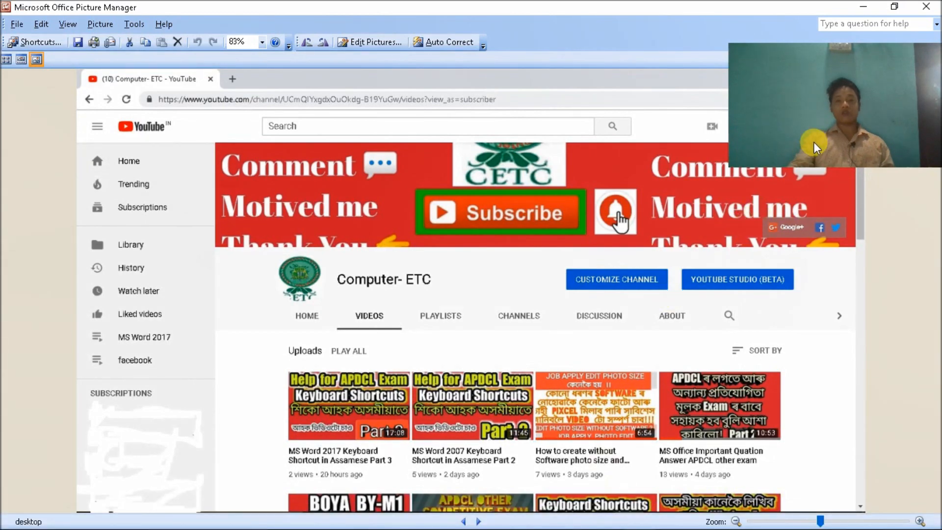